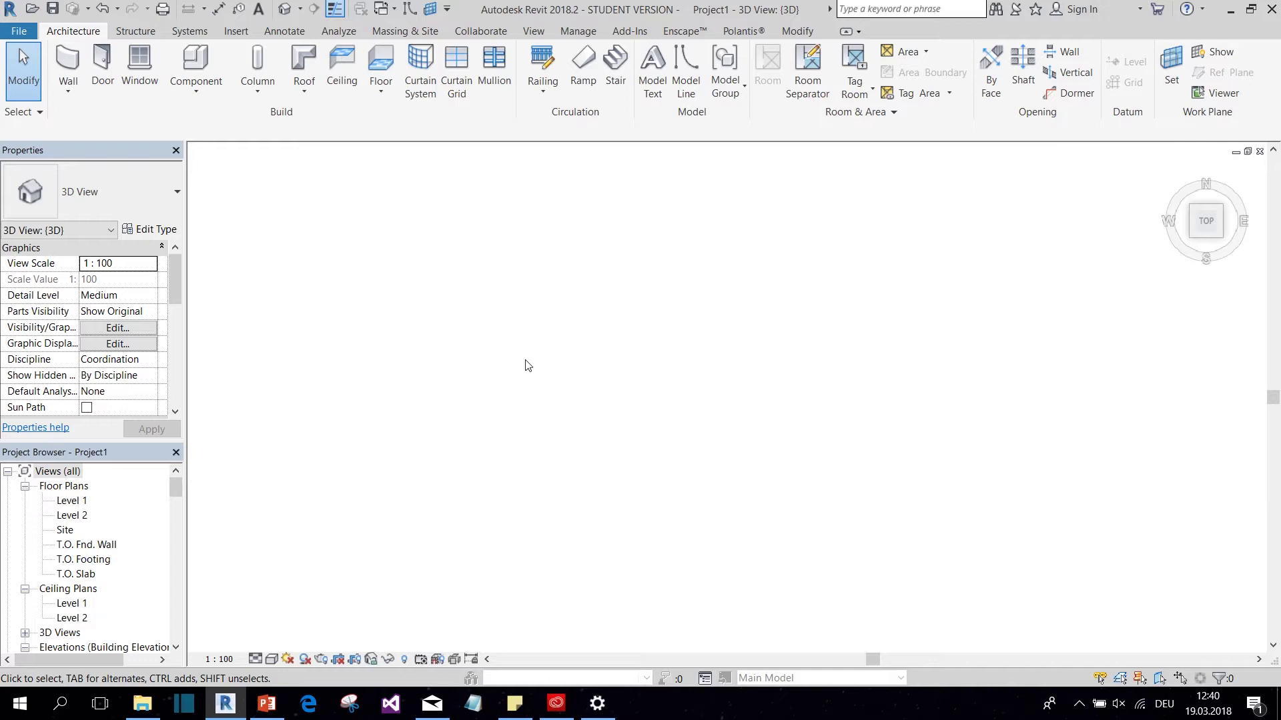
Create a new profile family from the Metric Profile-Mullion.rft template and start a line.
click(12, 35)
mouse_move(53, 97)
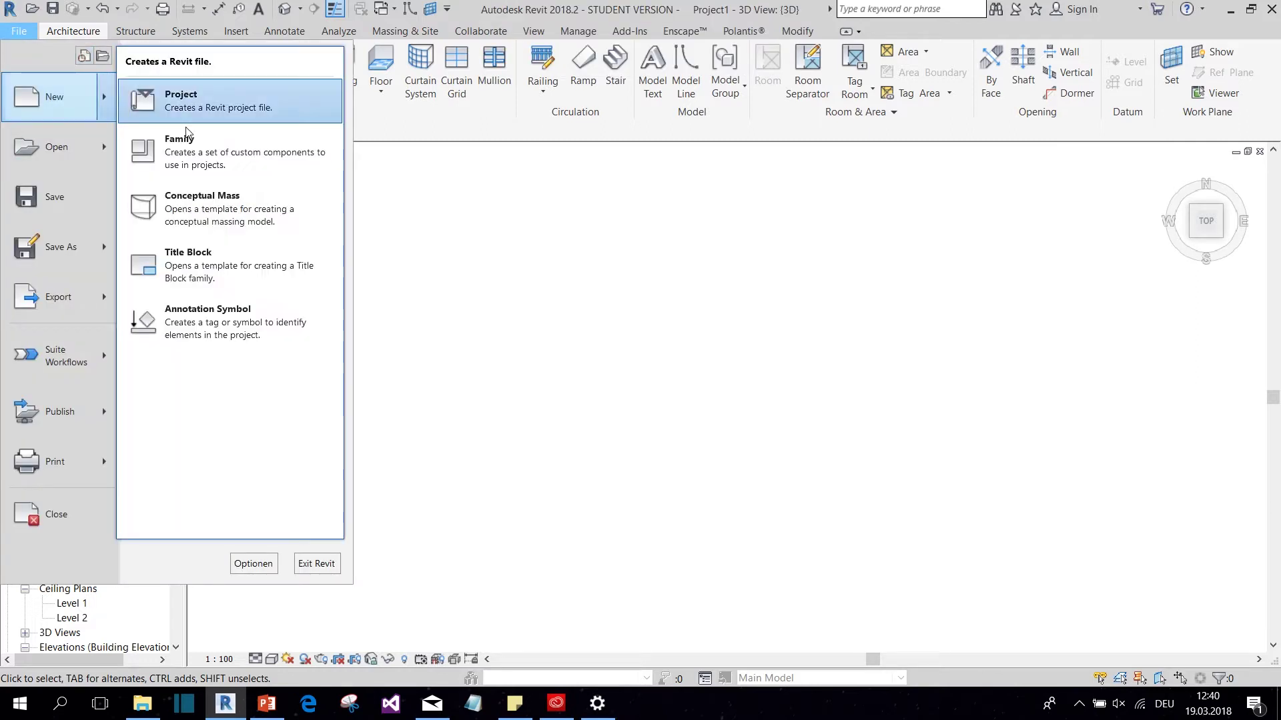
click(187, 133)
scroll(476, 208, down, 4)
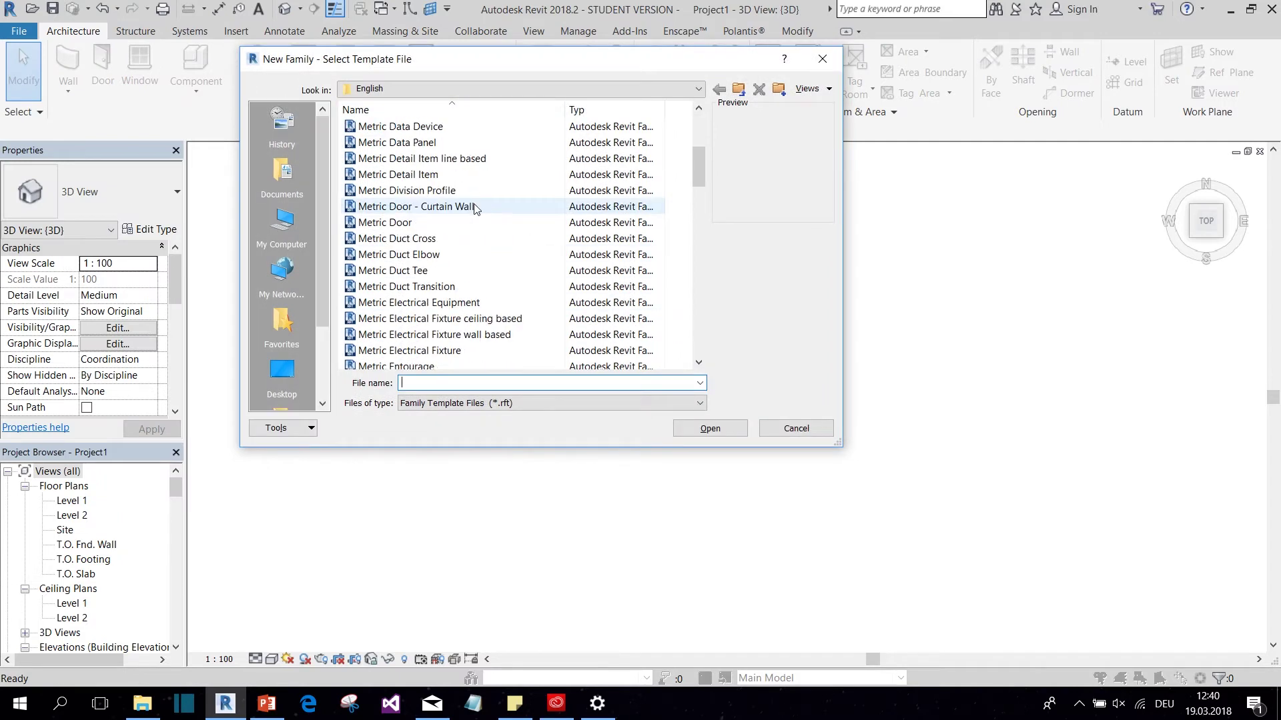
scroll(476, 209, down, 20)
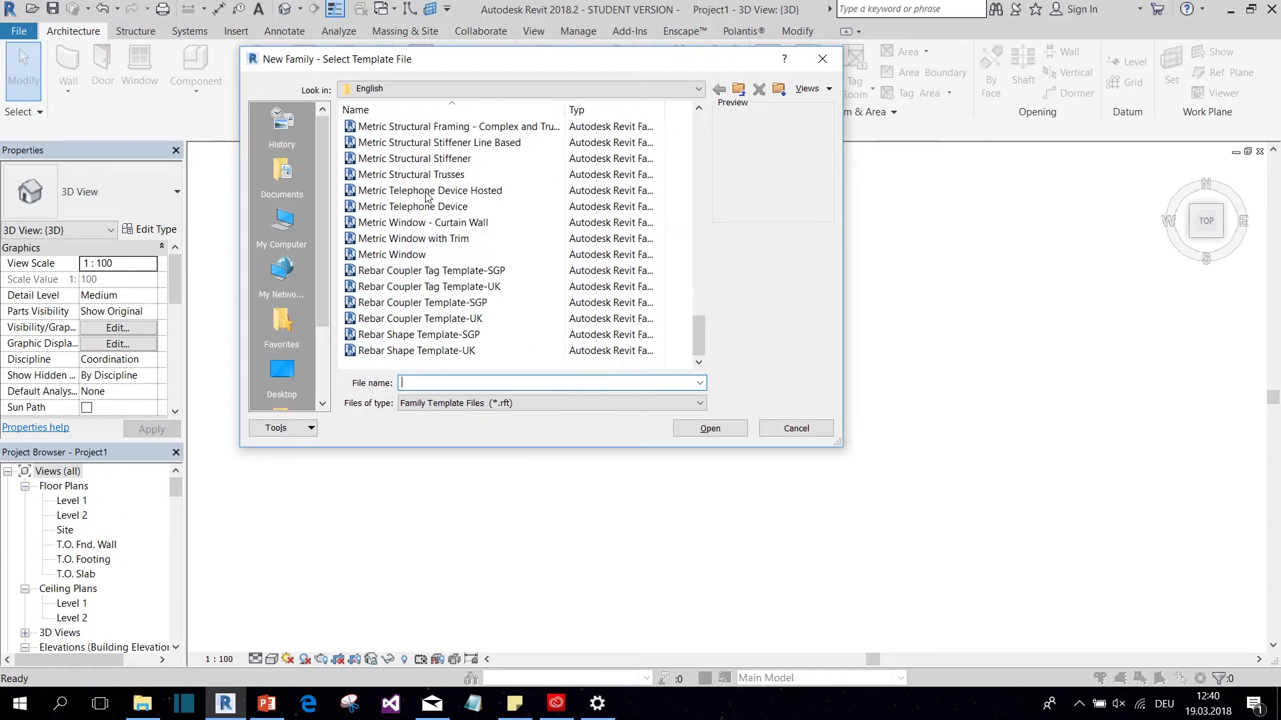
scroll(427, 195, up, 8)
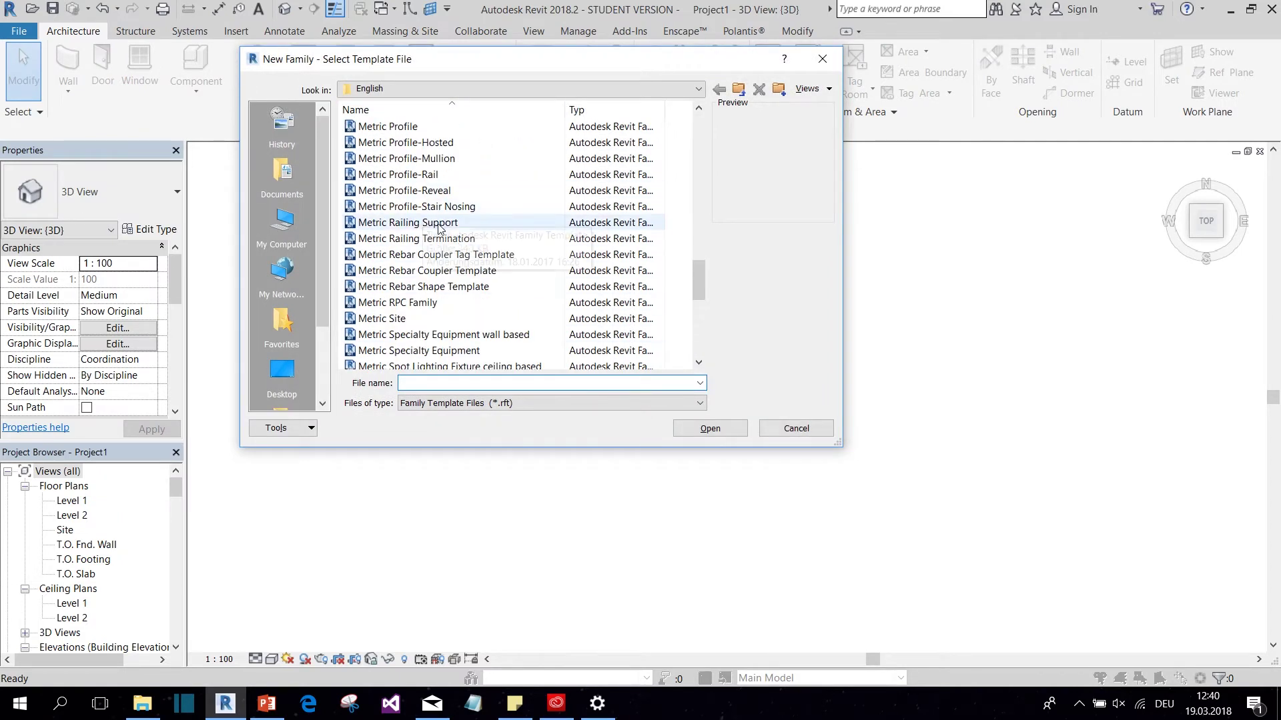
click(413, 159)
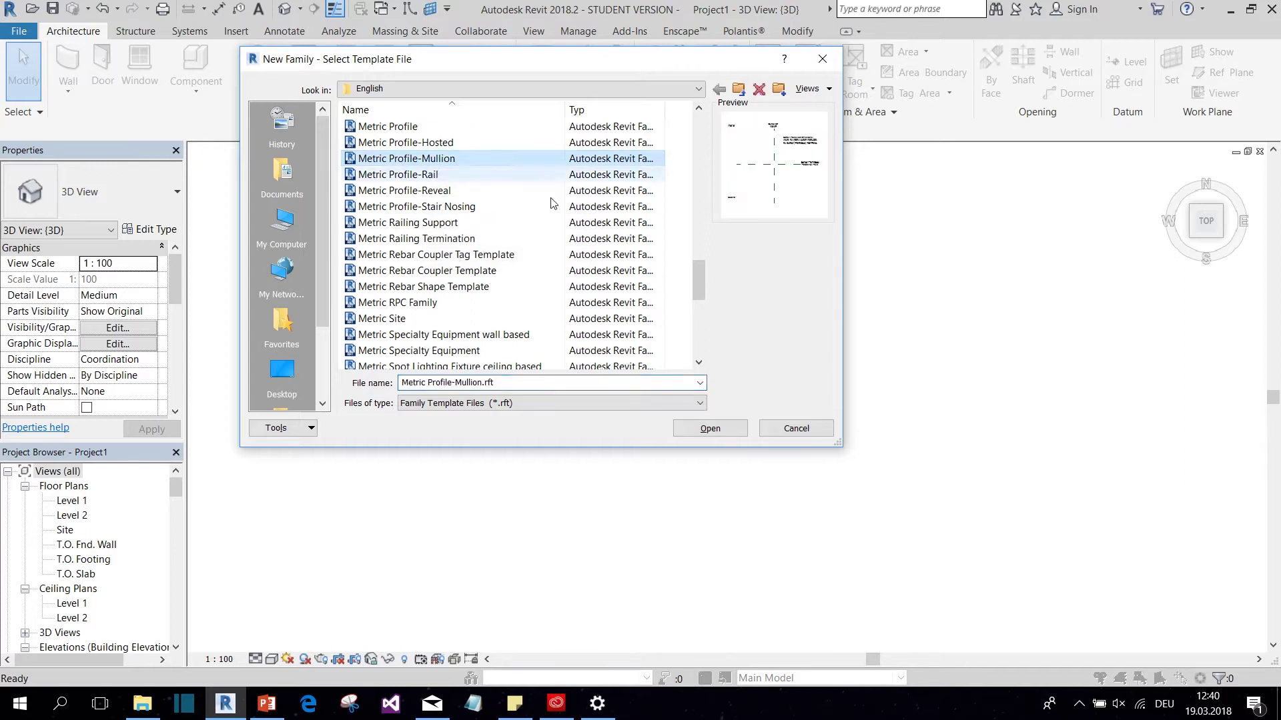
click(707, 431)
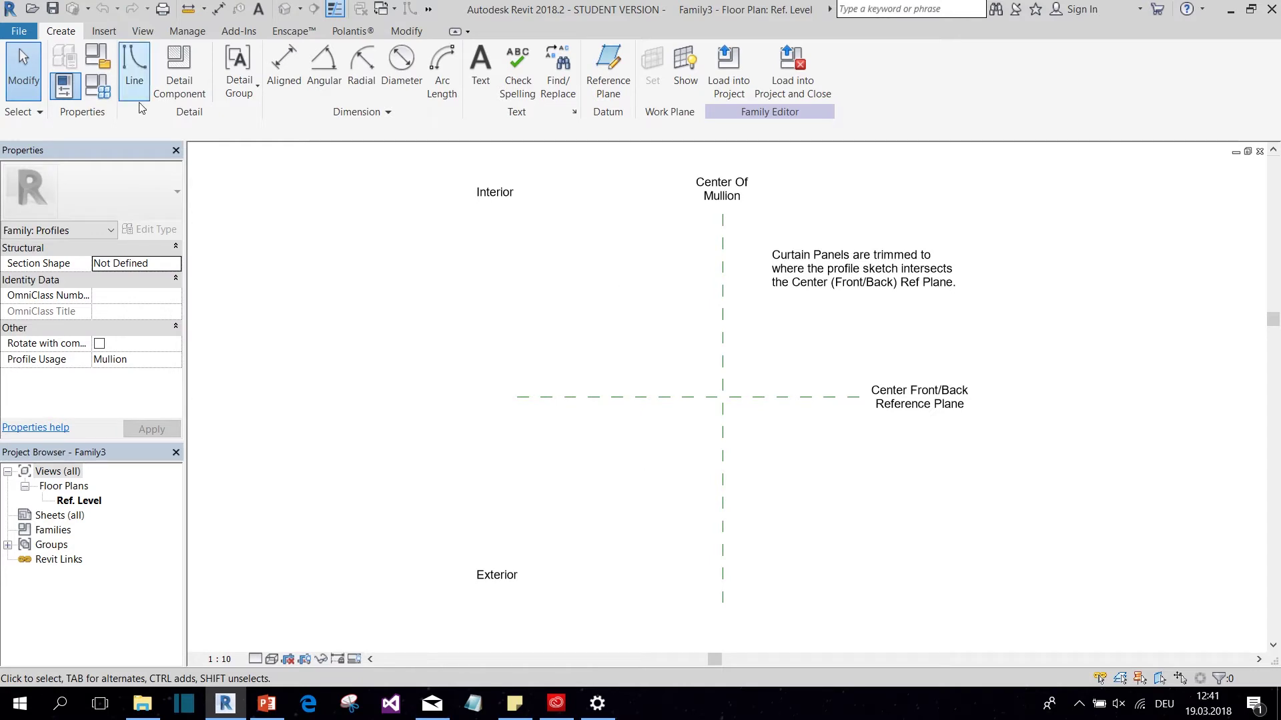
click(135, 74)
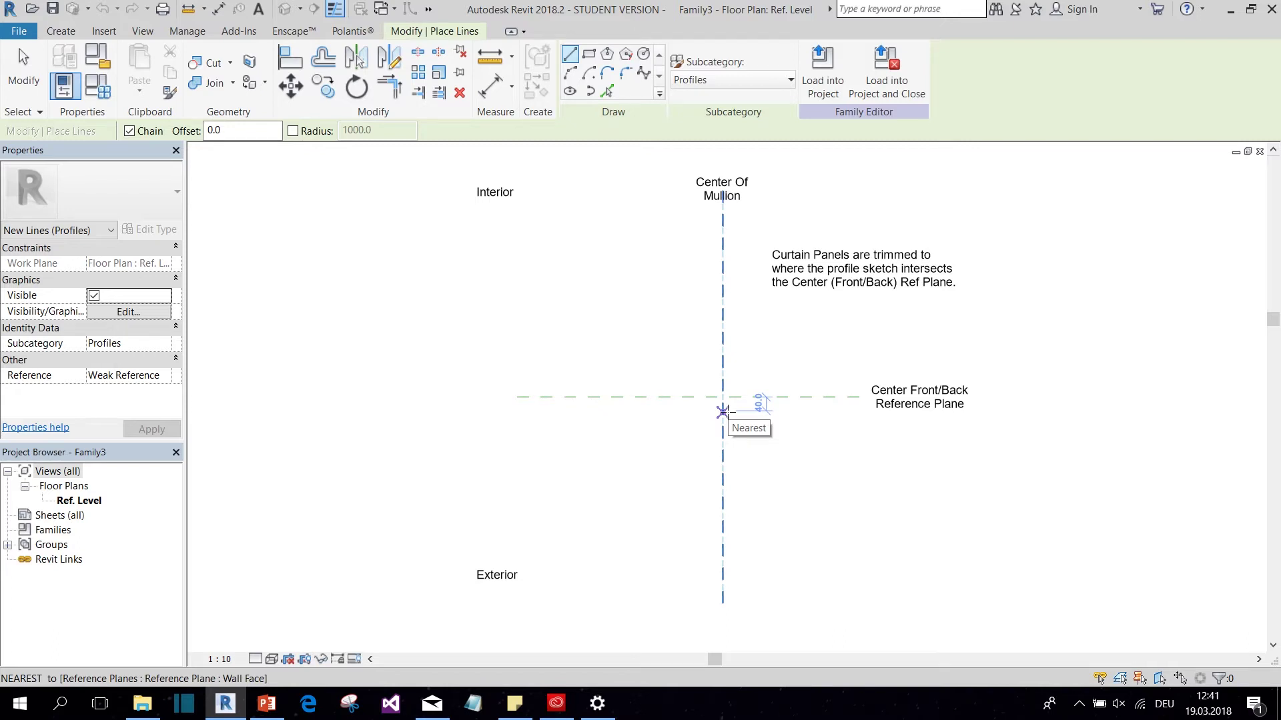
Import fw60--mullion-dwg.dwg as a DWG CAD file into the profile family.
click(106, 34)
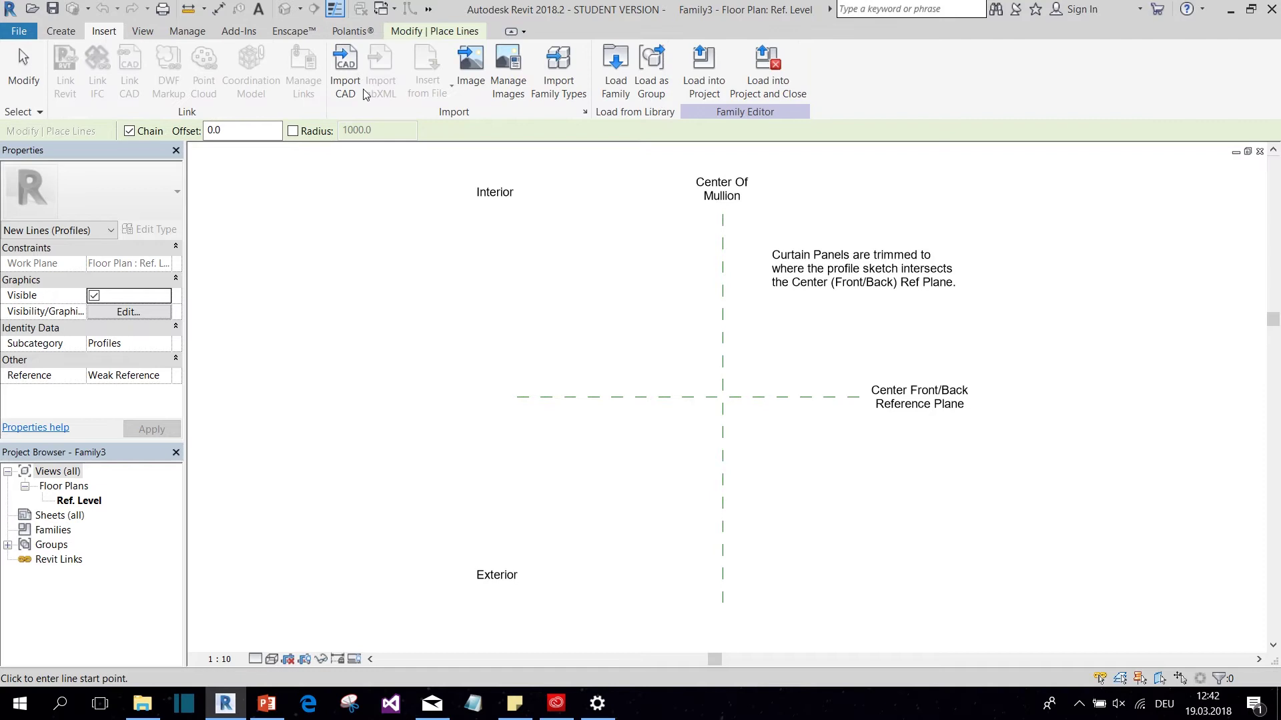
click(339, 69)
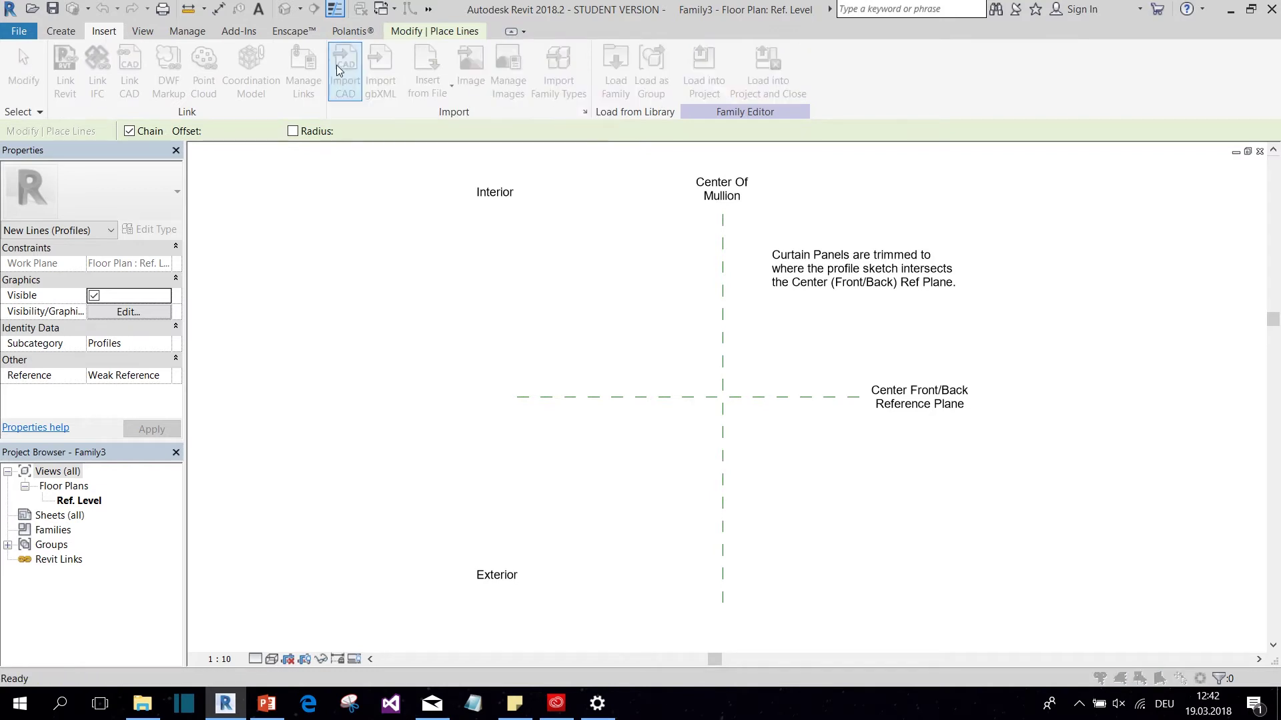
click(524, 187)
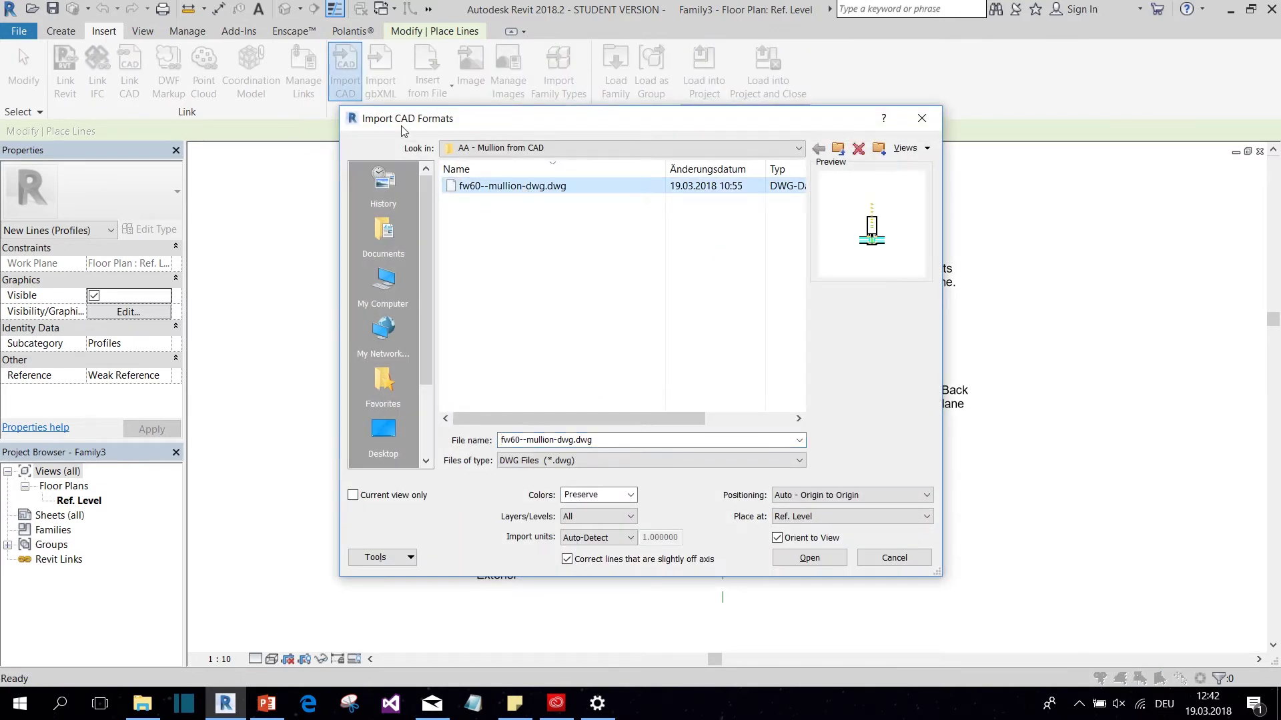
click(662, 461)
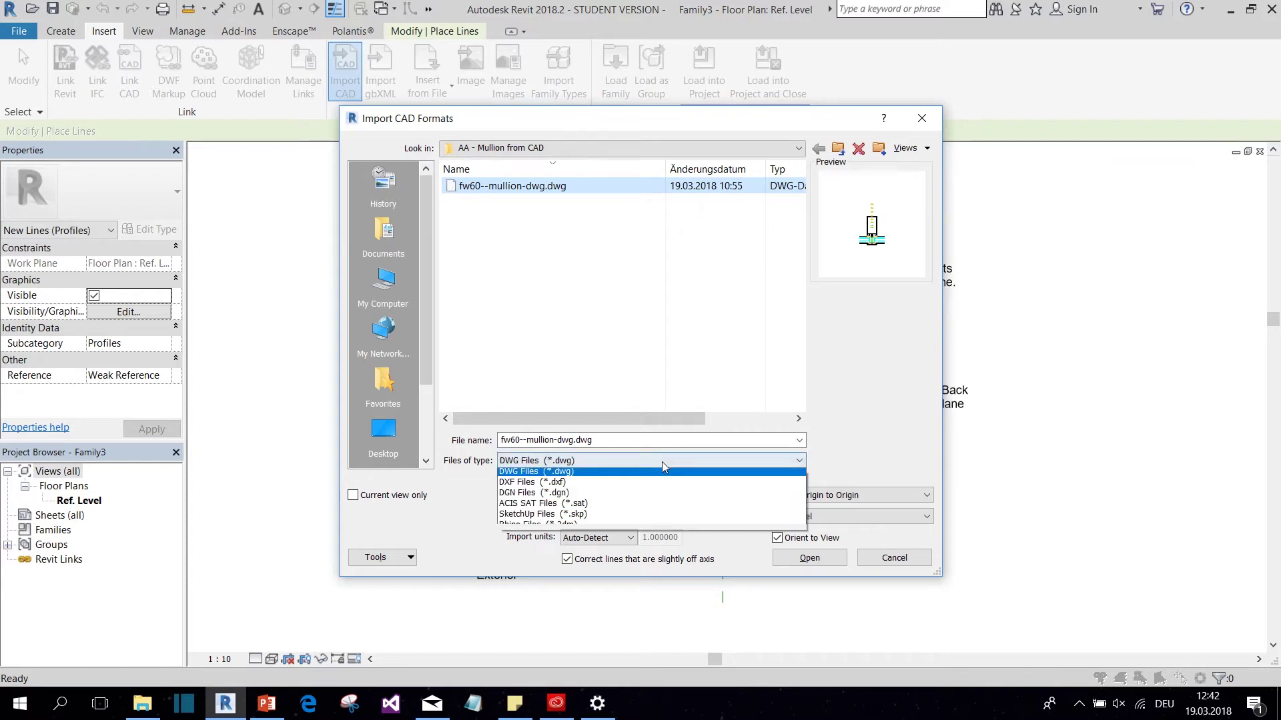
click(591, 478)
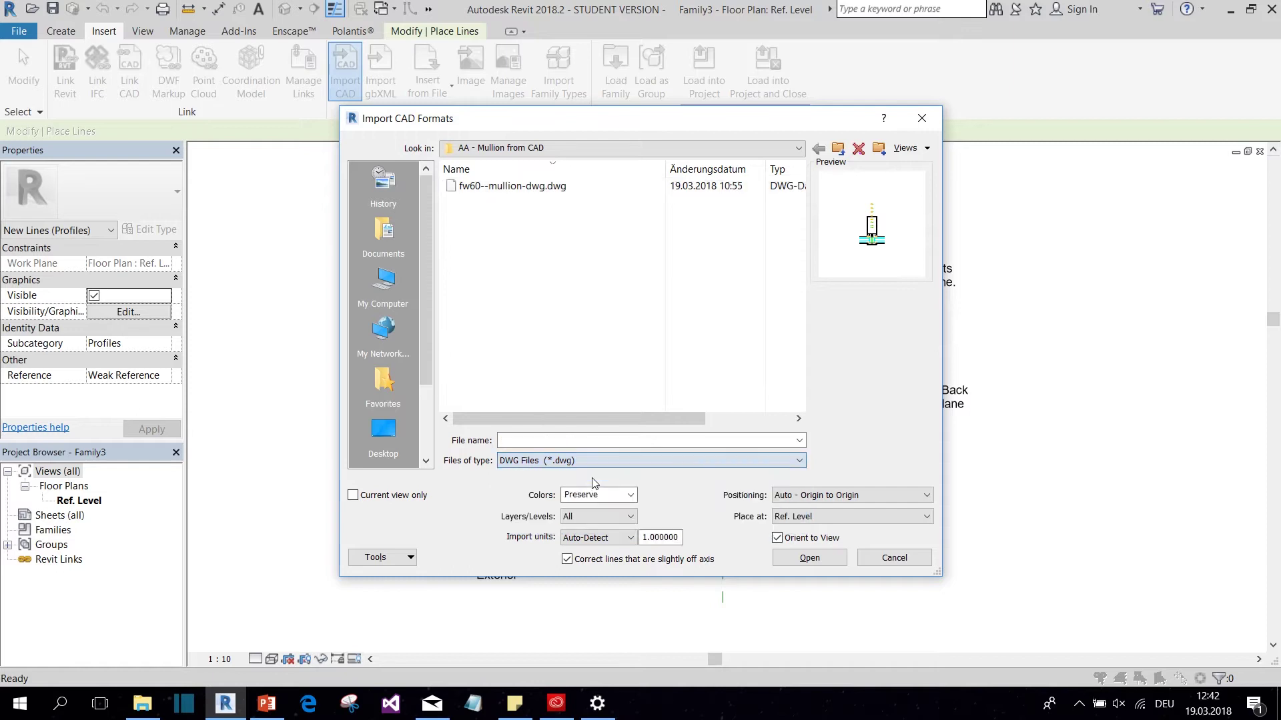
click(794, 562)
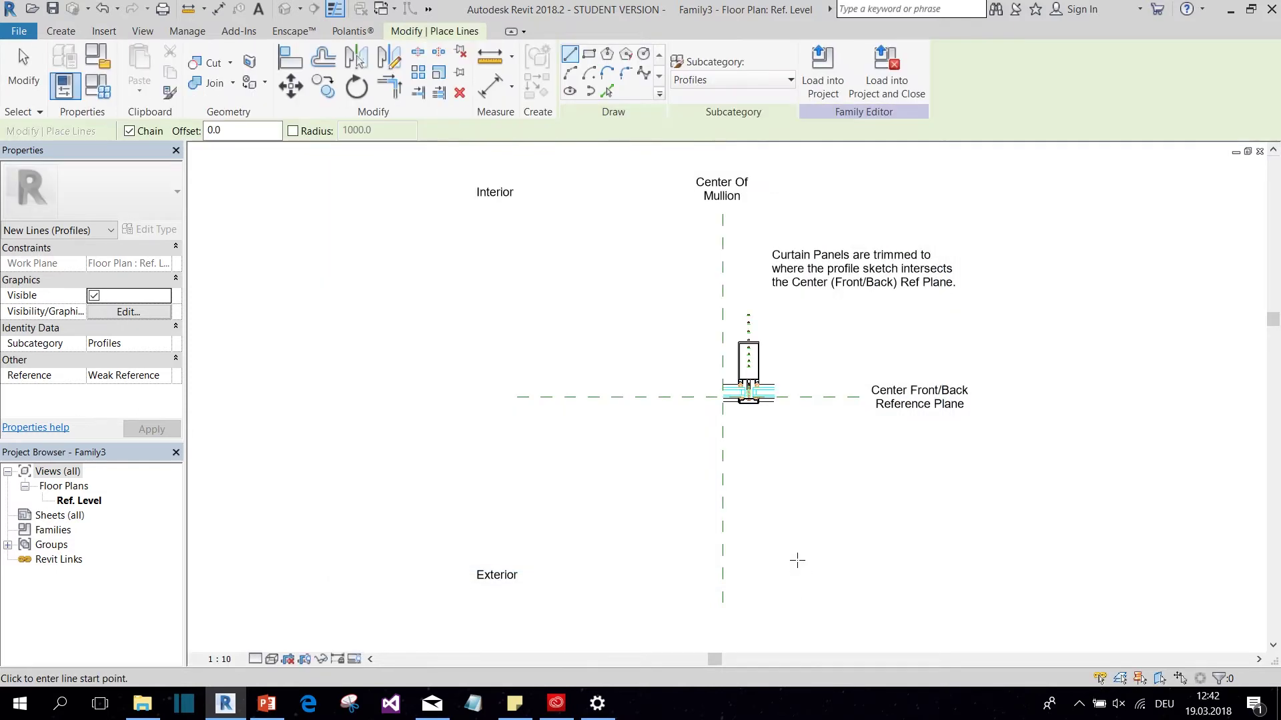
Exit line drawing and briefly select the imported mullion drawing.
scroll(721, 403, up, 5)
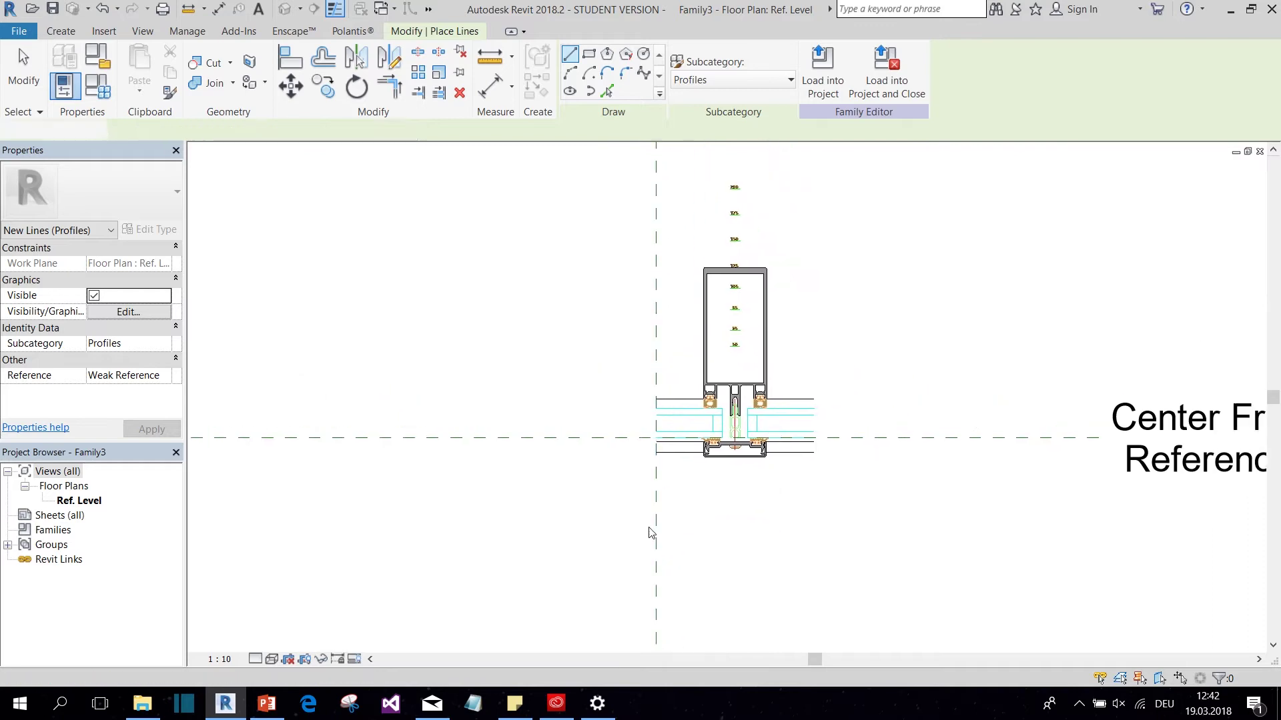
key(Escape)
key(Escape)
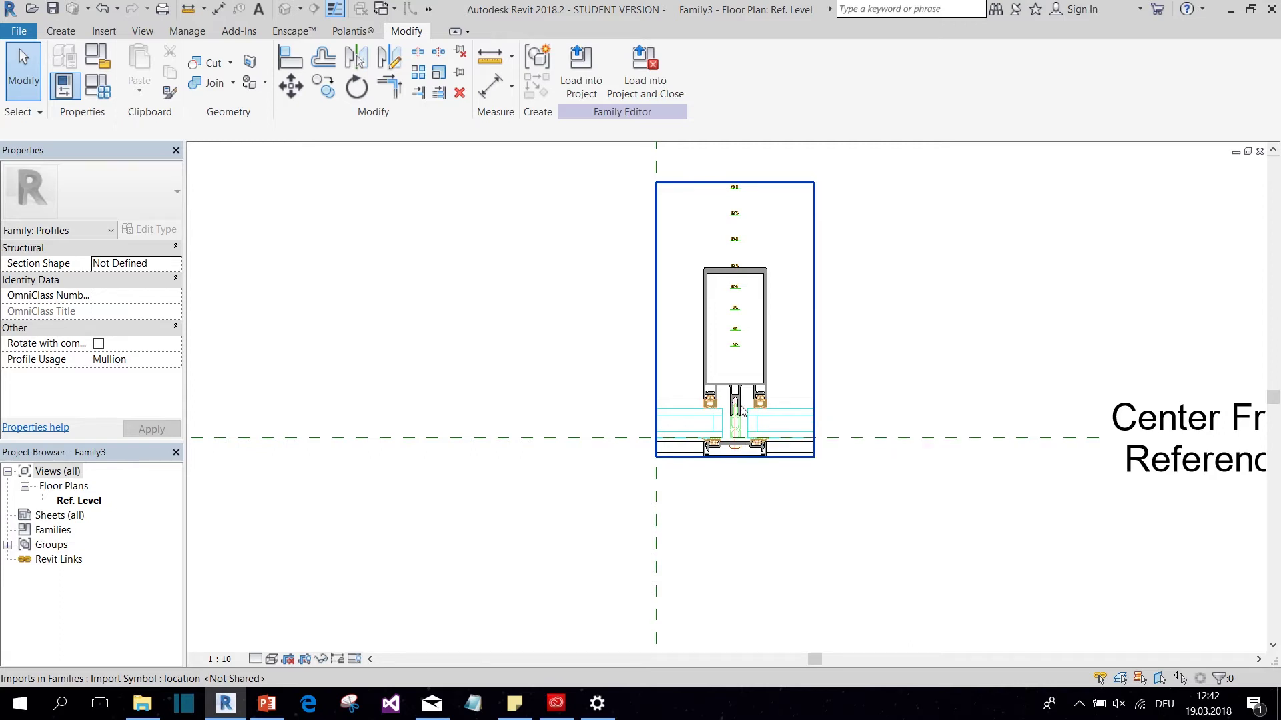
scroll(743, 414, down, 2)
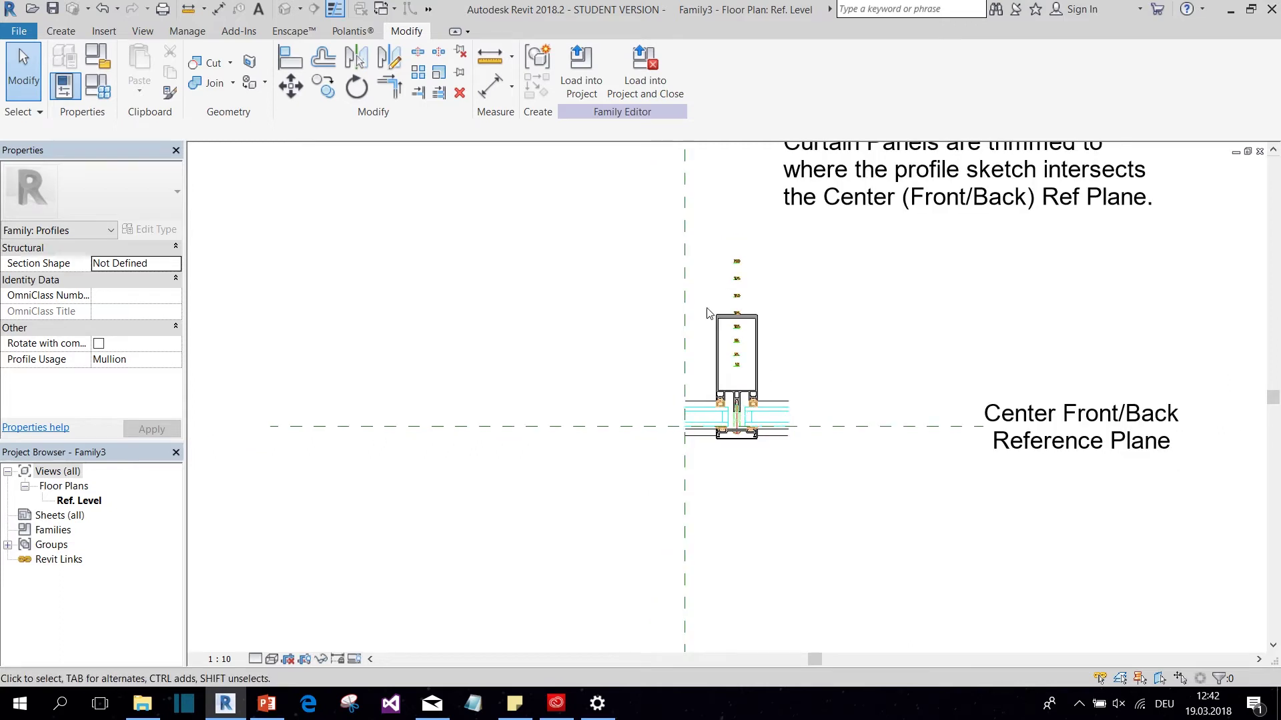
click(716, 432)
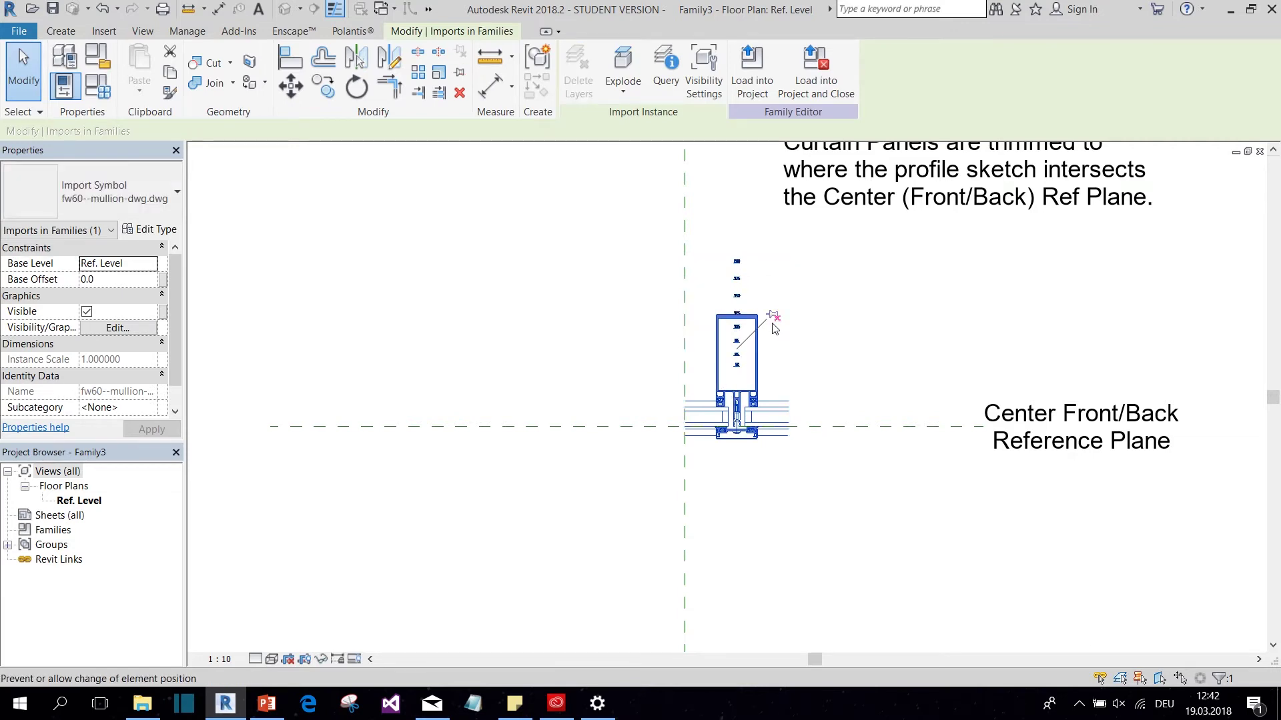
key(Escape)
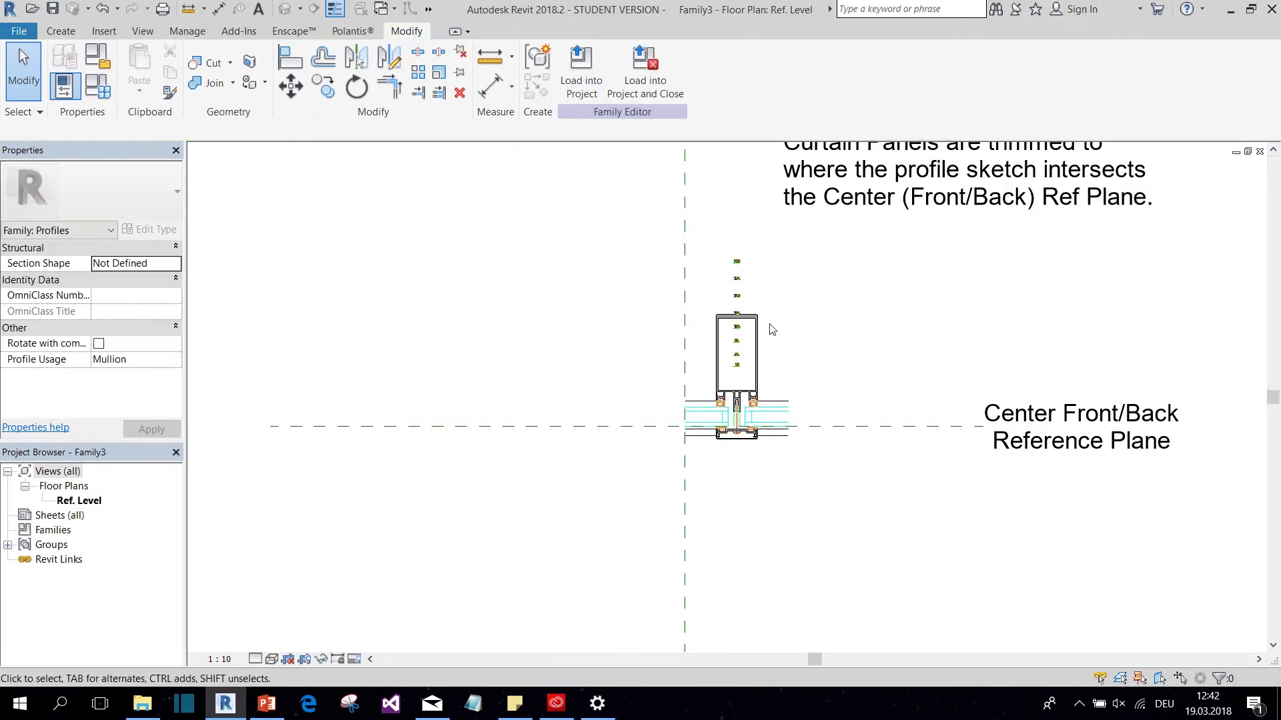
Move the imported mullion (MV) from its centre point onto the reference-plane intersection.
click(740, 389)
key(m)
key(v)
scroll(741, 389, up, 2)
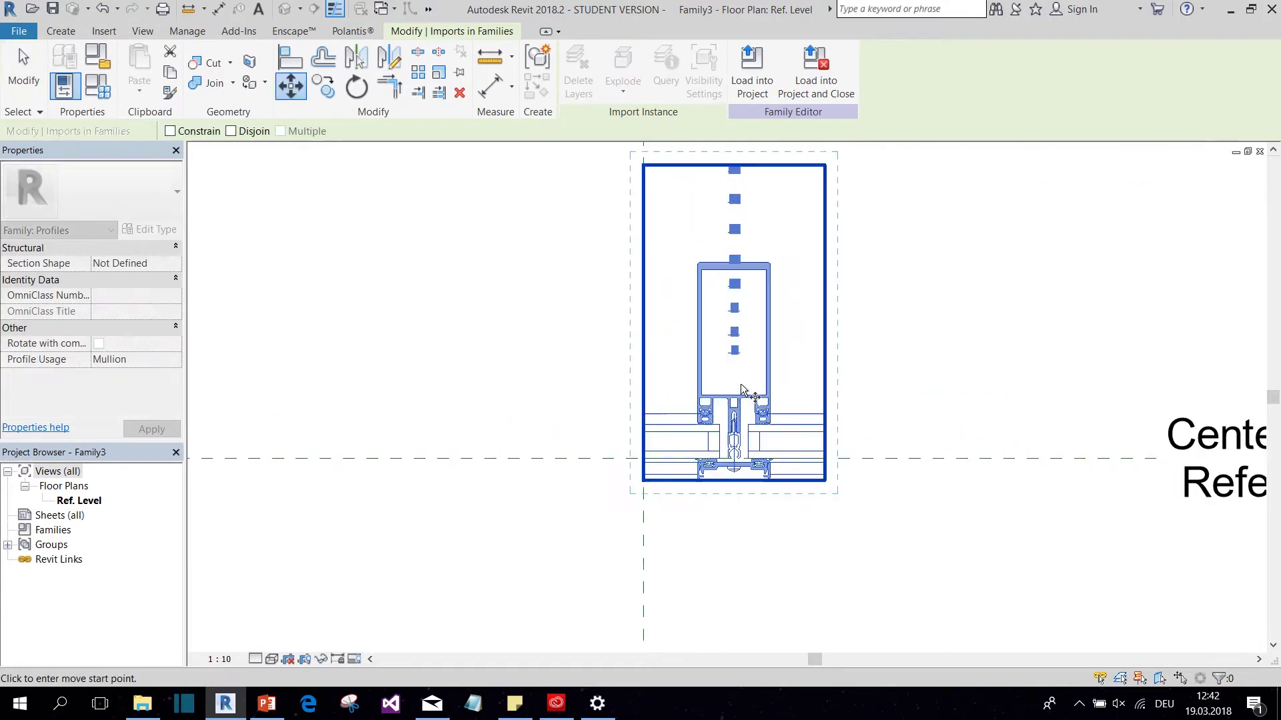
scroll(742, 389, up, 2)
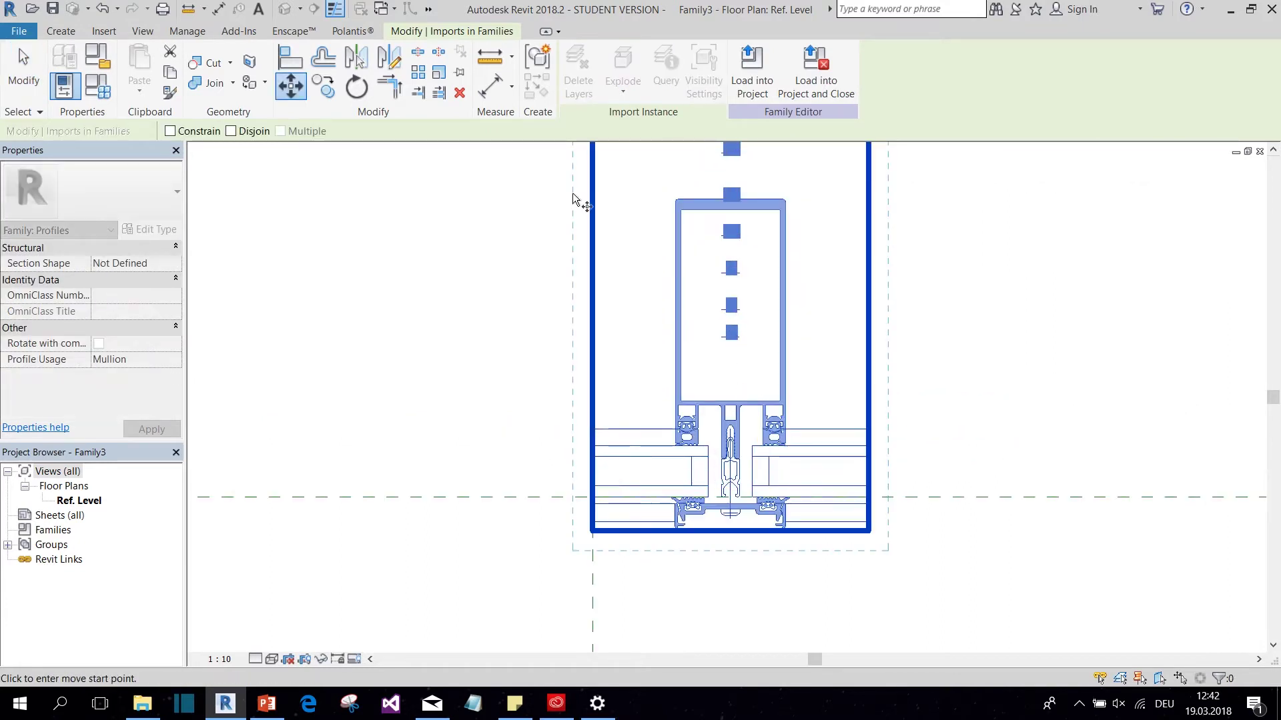
scroll(726, 494, up, 5)
click(730, 497)
scroll(727, 495, down, 6)
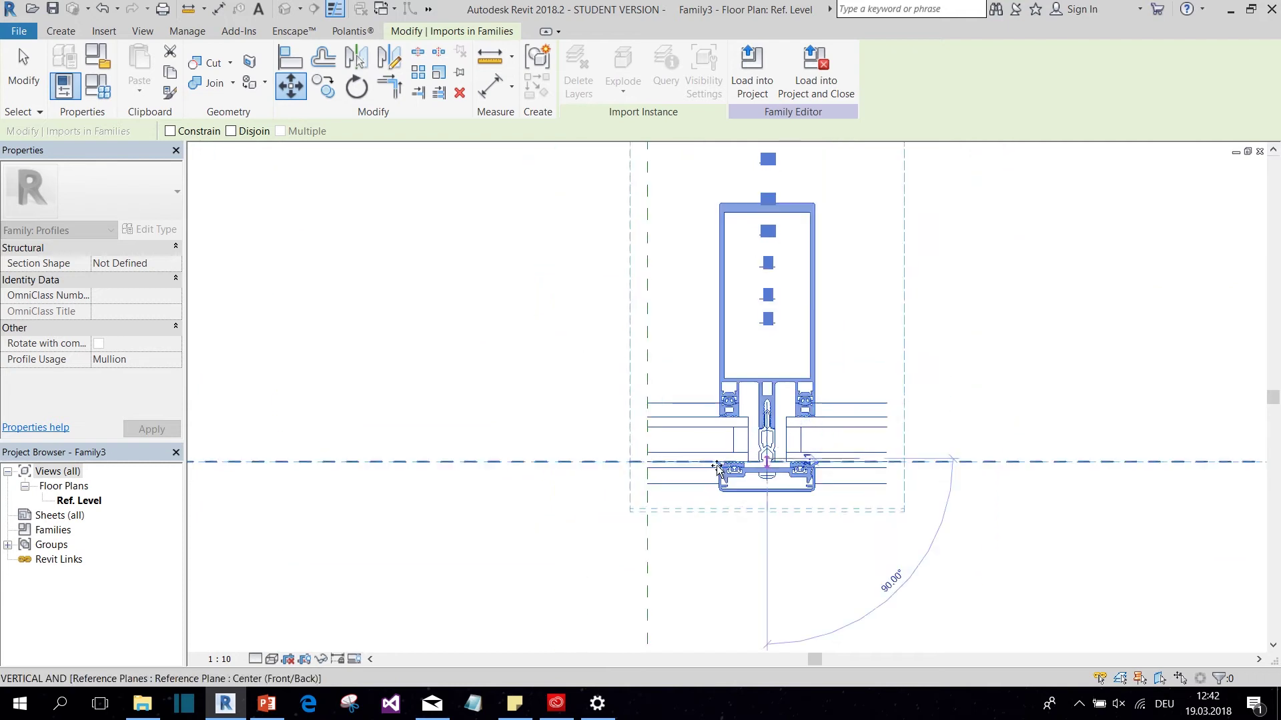
click(646, 453)
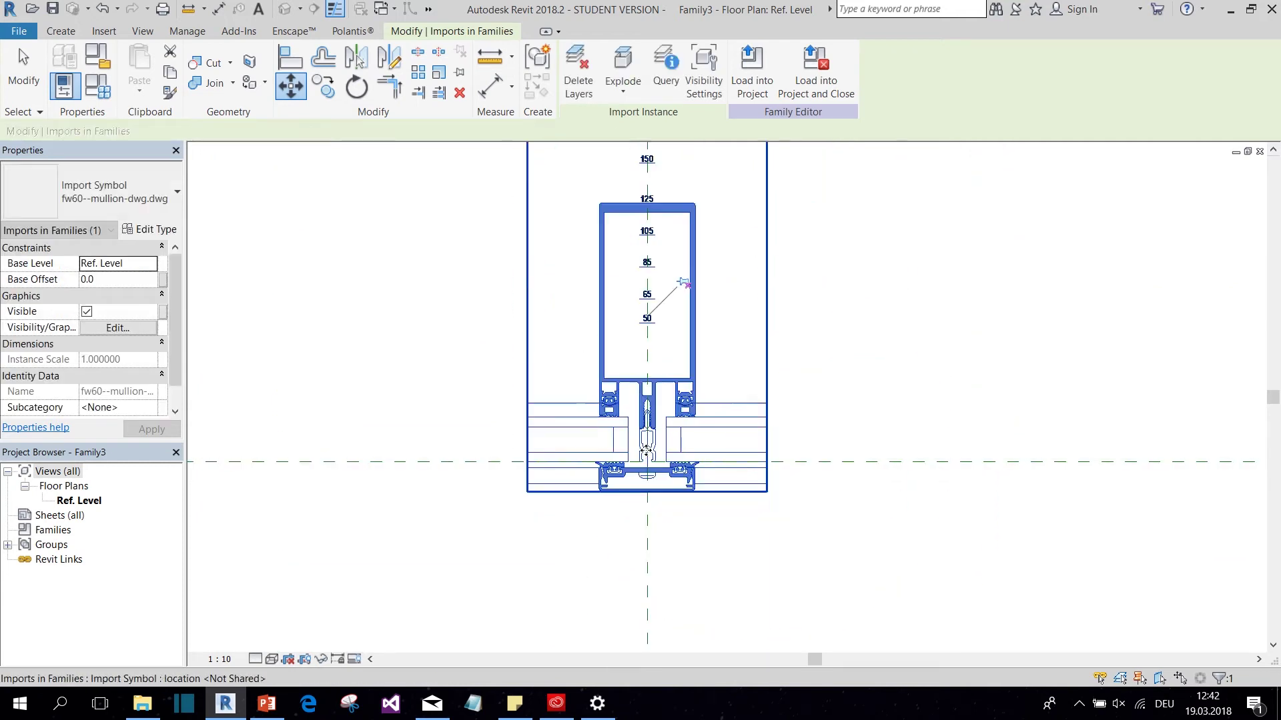
scroll(645, 452, down, 5)
key(Escape)
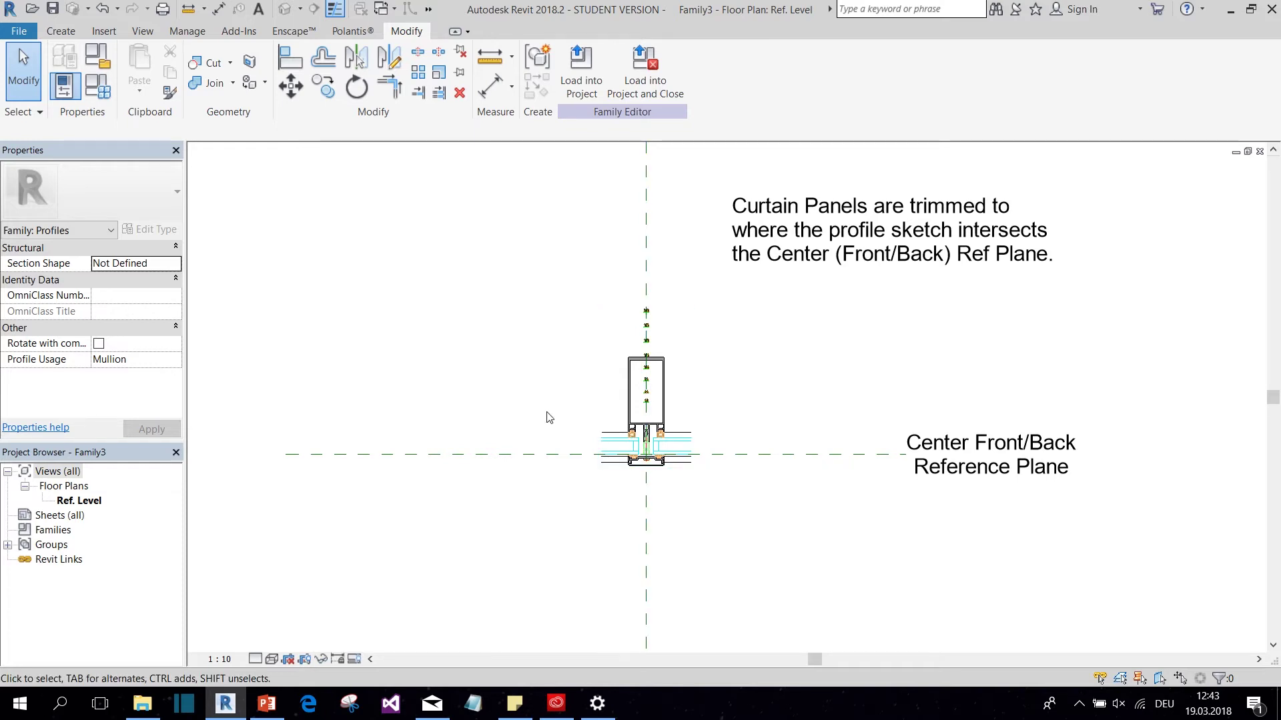
Start the profile Line tool with the mullion drawing centred in view.
click(59, 34)
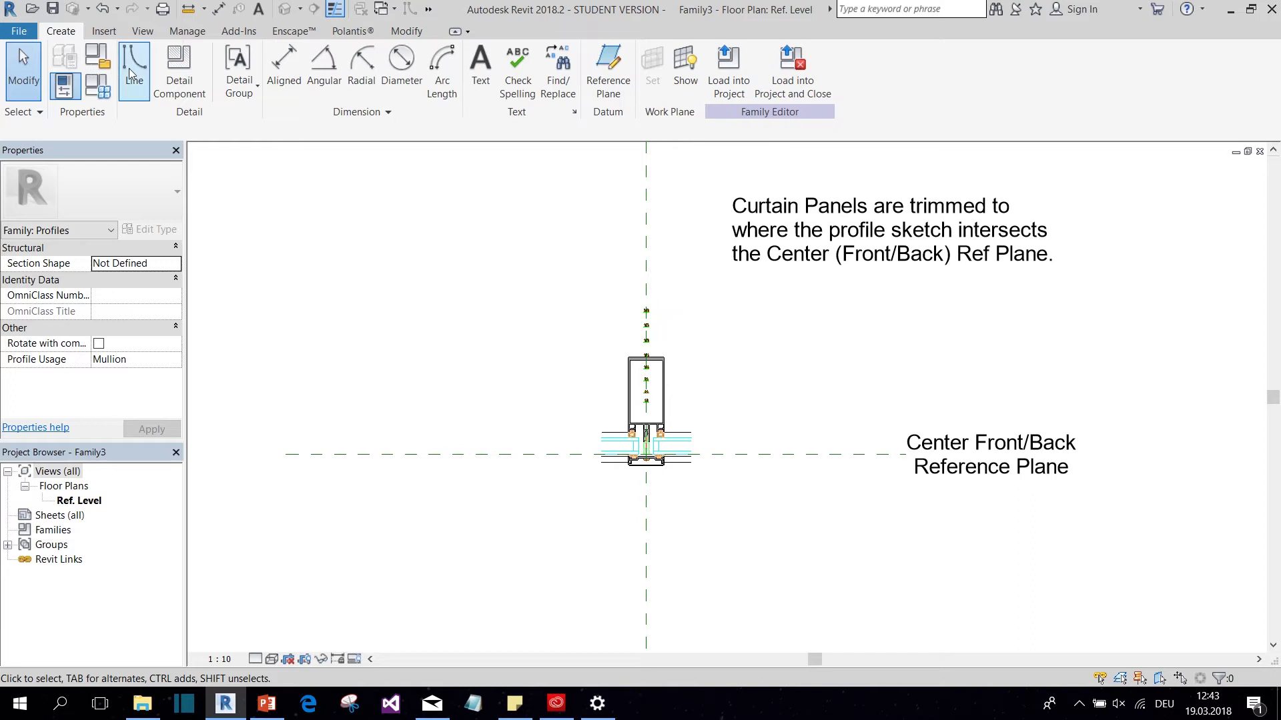
click(129, 68)
scroll(694, 460, up, 3)
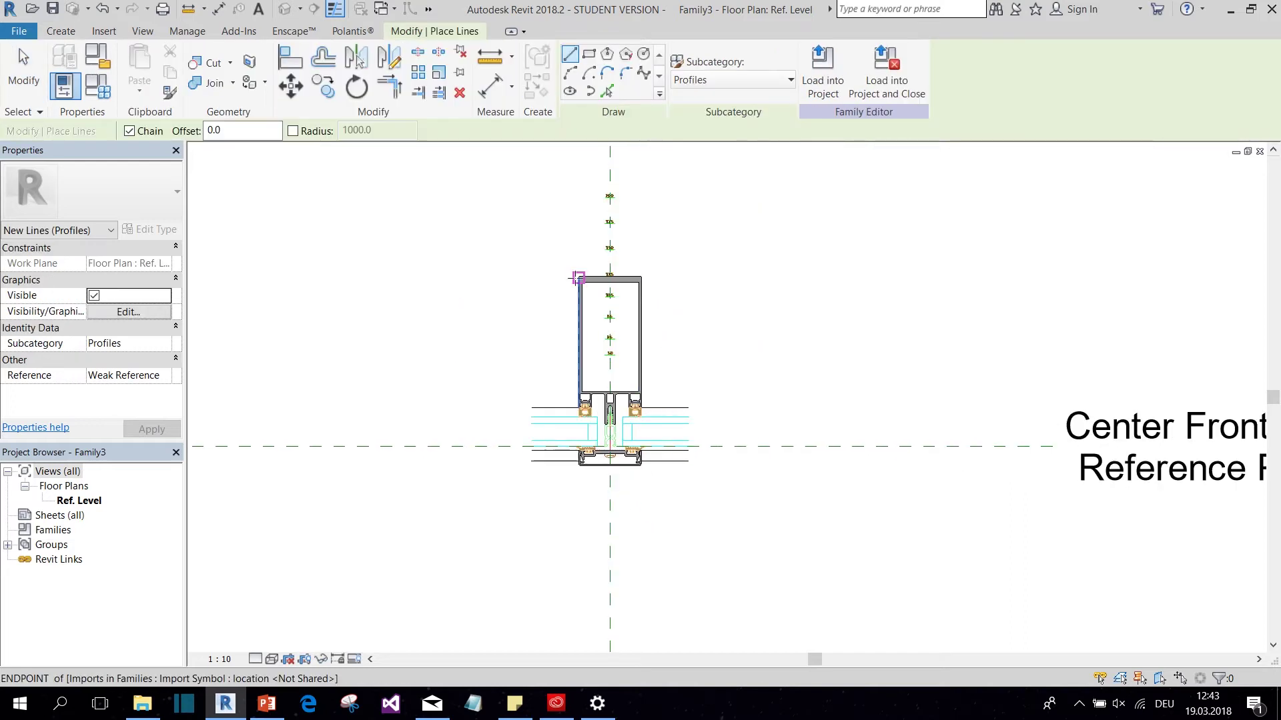
scroll(488, 371, up, 2)
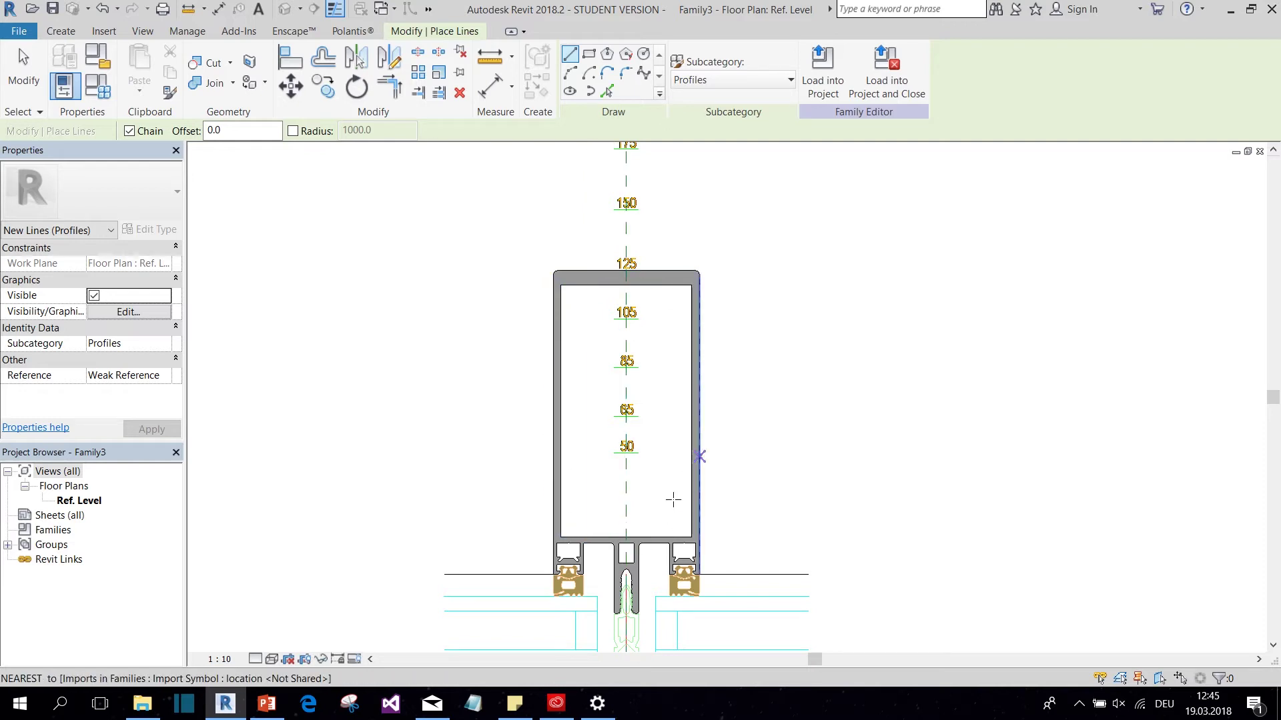
middle_drag(663, 501, 654, 472)
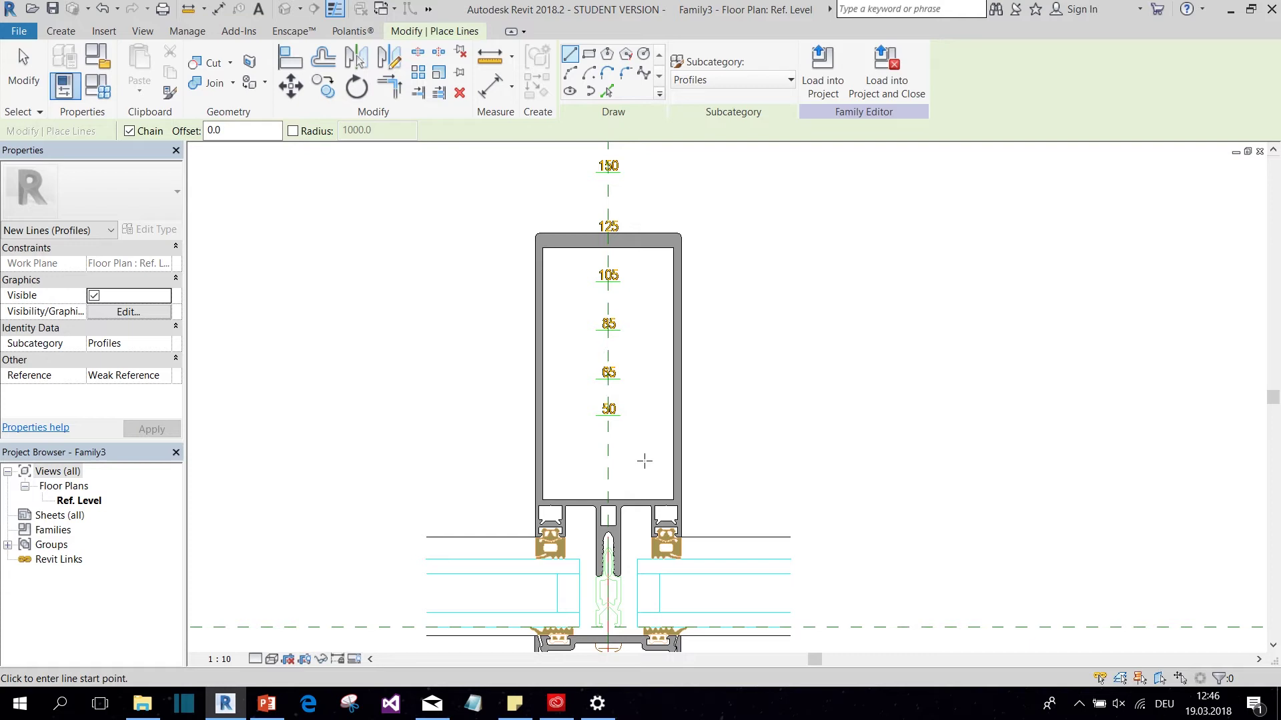
scroll(607, 520, up, 3)
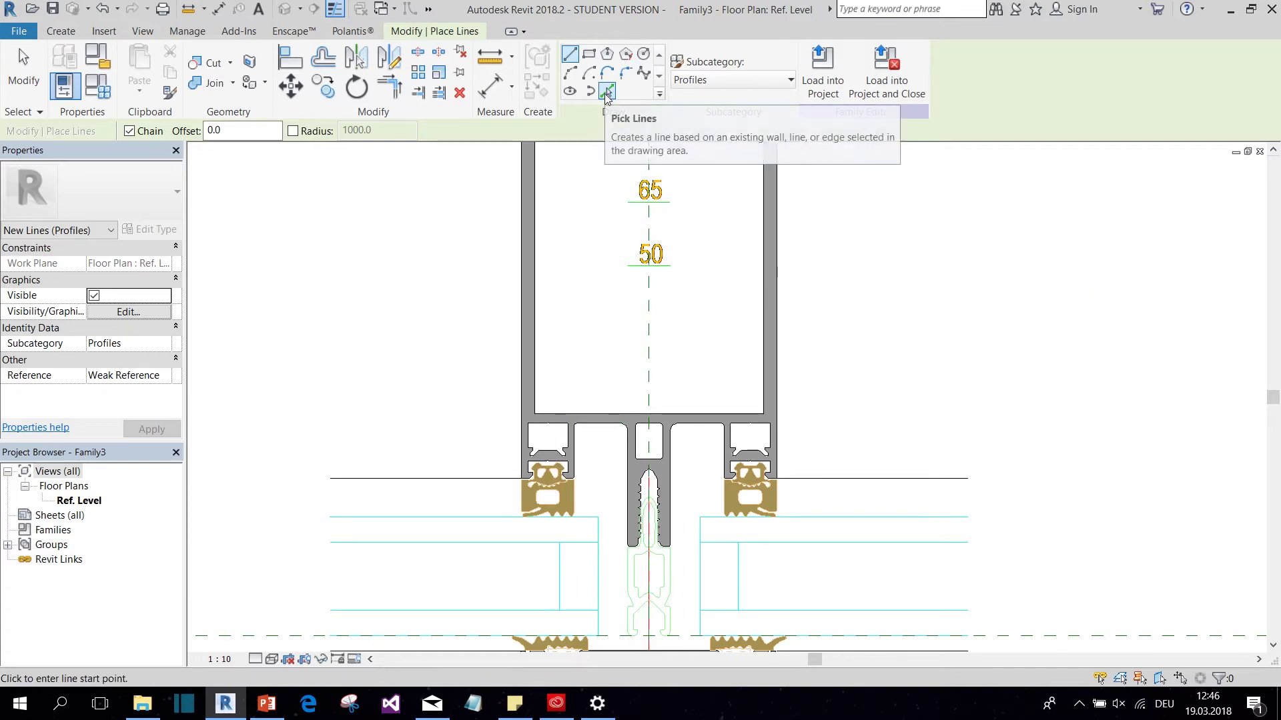
Trace the imported mullion's edges as profile lines using Pick Lines.
click(607, 93)
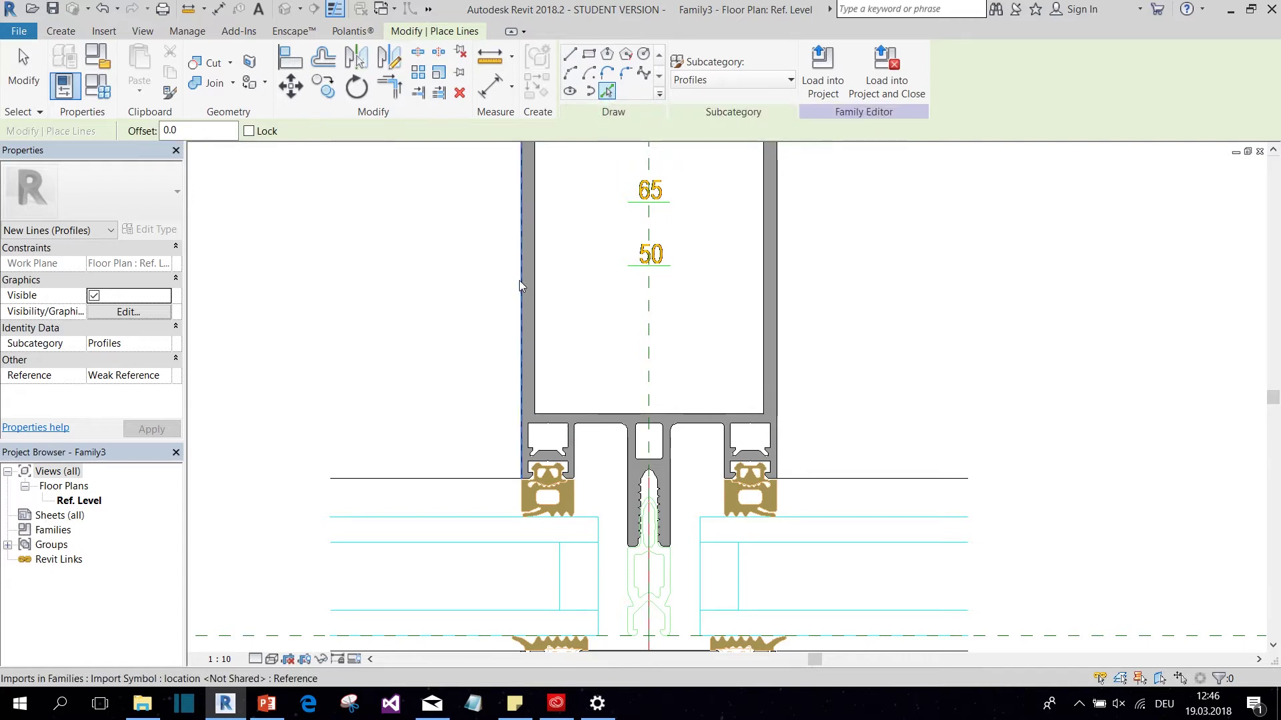
middle_drag(522, 285, 543, 705)
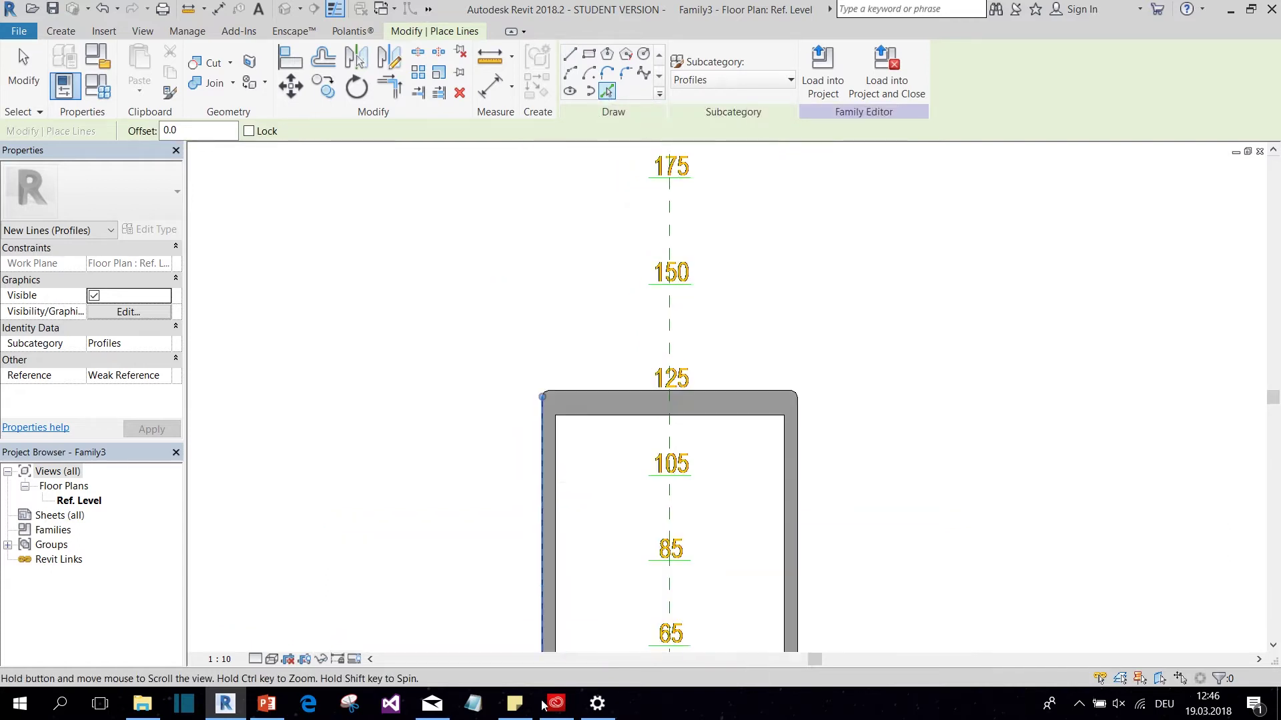
click(579, 384)
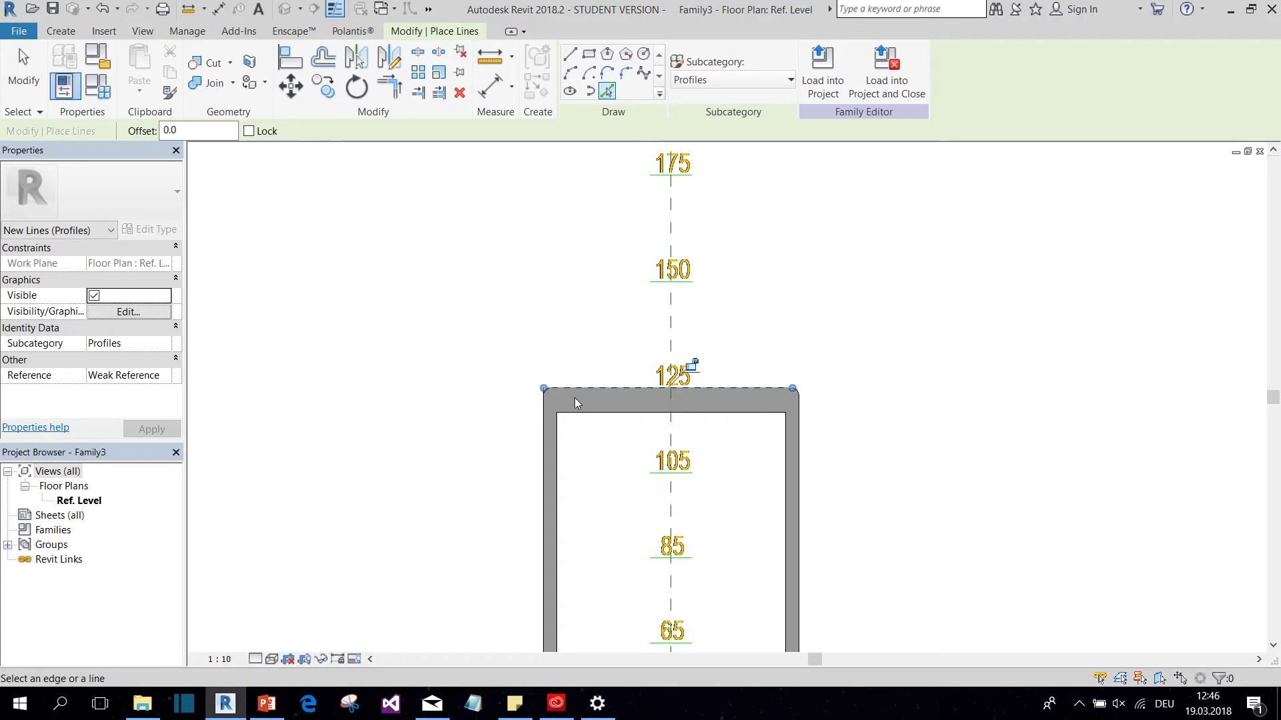
scroll(574, 397, down, 2)
middle_drag(578, 412, 575, 283)
middle_drag(566, 514, 552, 428)
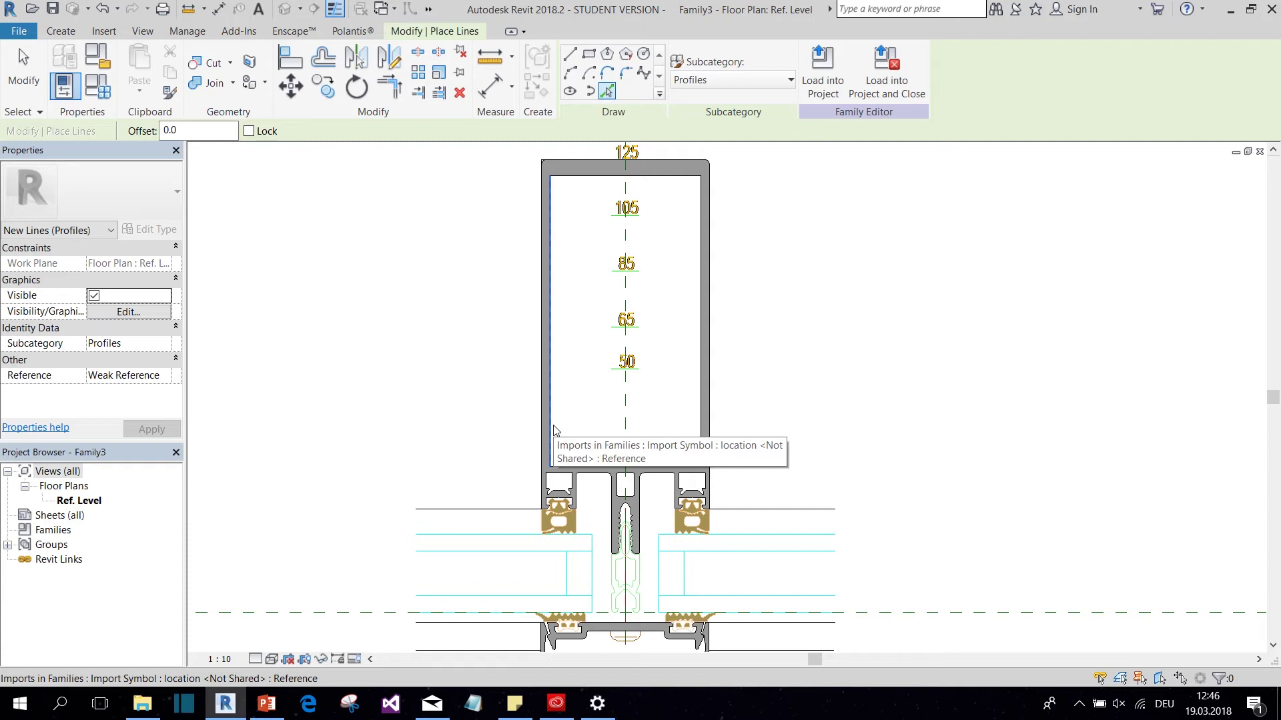
key(Escape)
key(Escape)
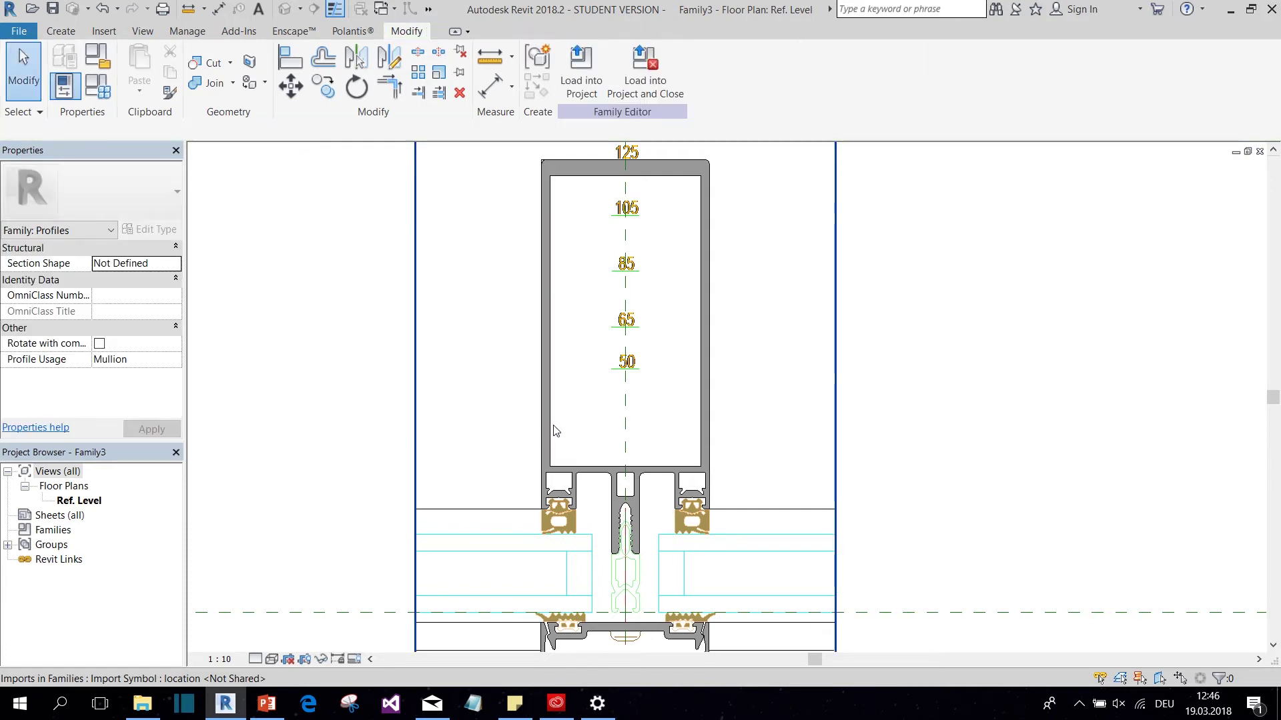
Tile the views with WT, then maximize the Mullion Youtube plan and frame its profile.
key(w)
key(t)
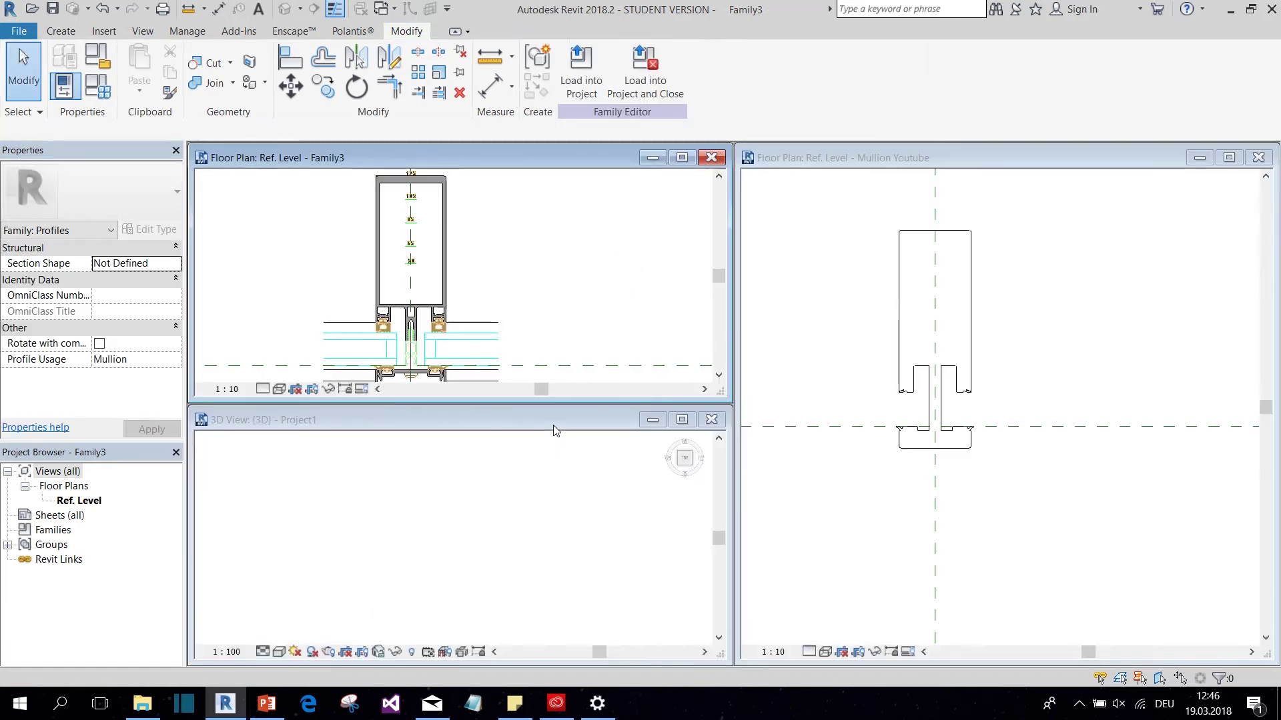
click(851, 154)
click(1229, 157)
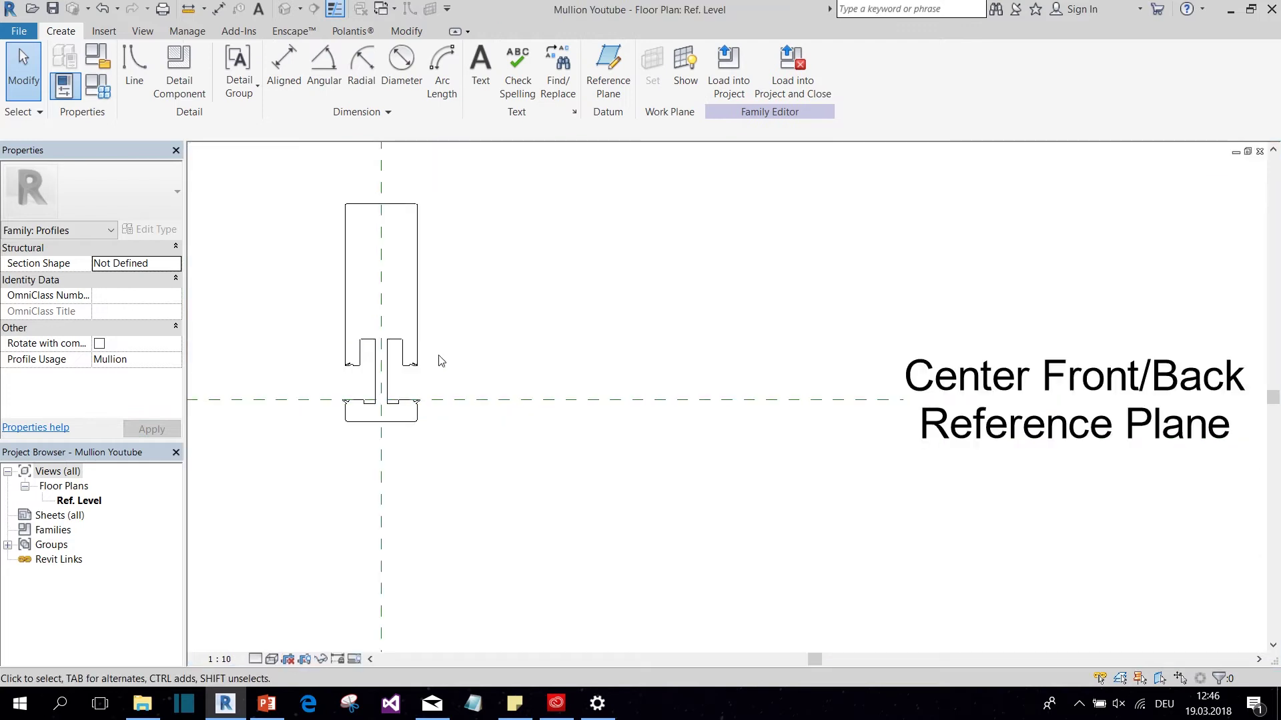
middle_drag(439, 360, 600, 457)
scroll(367, 249, up, 2)
scroll(429, 337, down, 2)
middle_drag(429, 337, 542, 470)
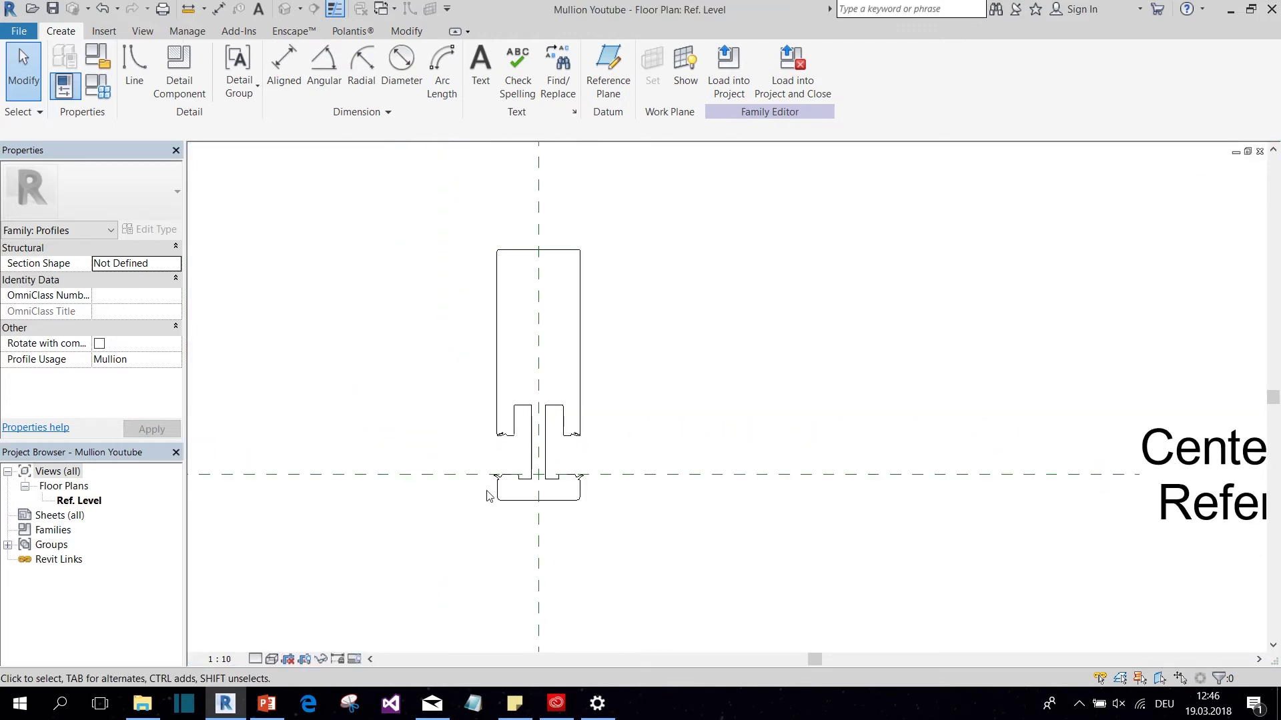
scroll(488, 495, up, 1)
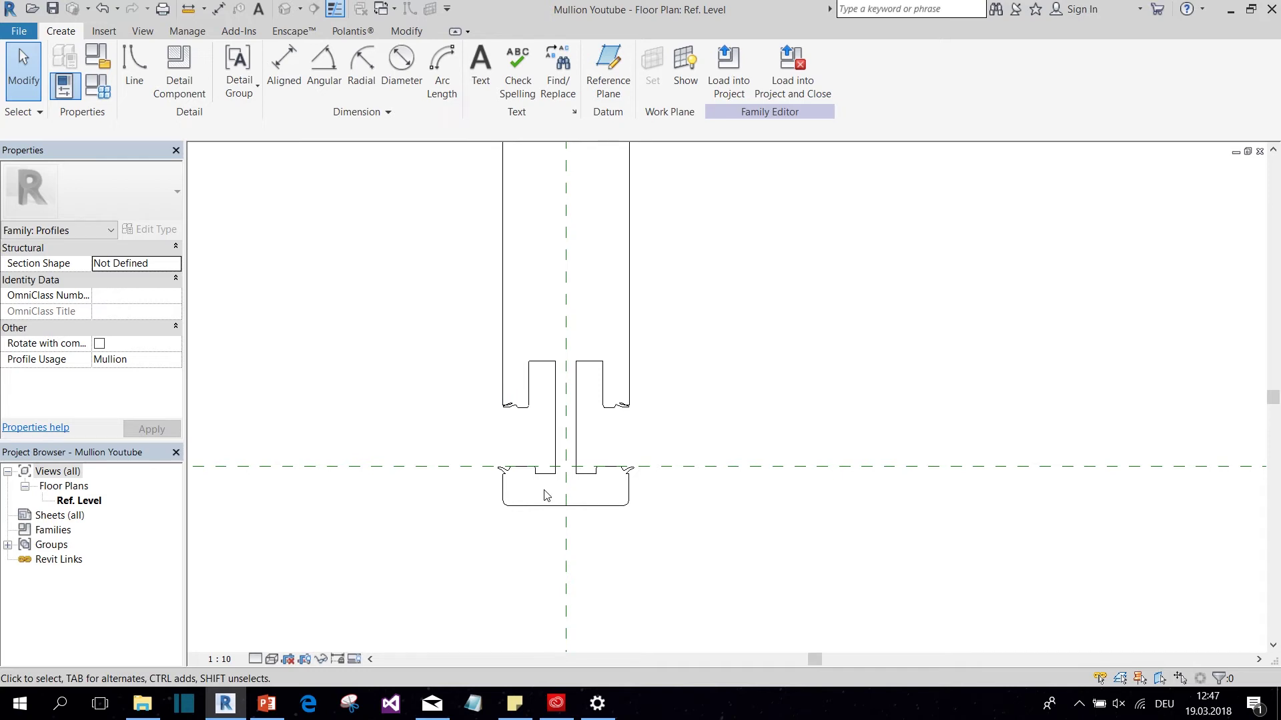
key(ctrl+z)
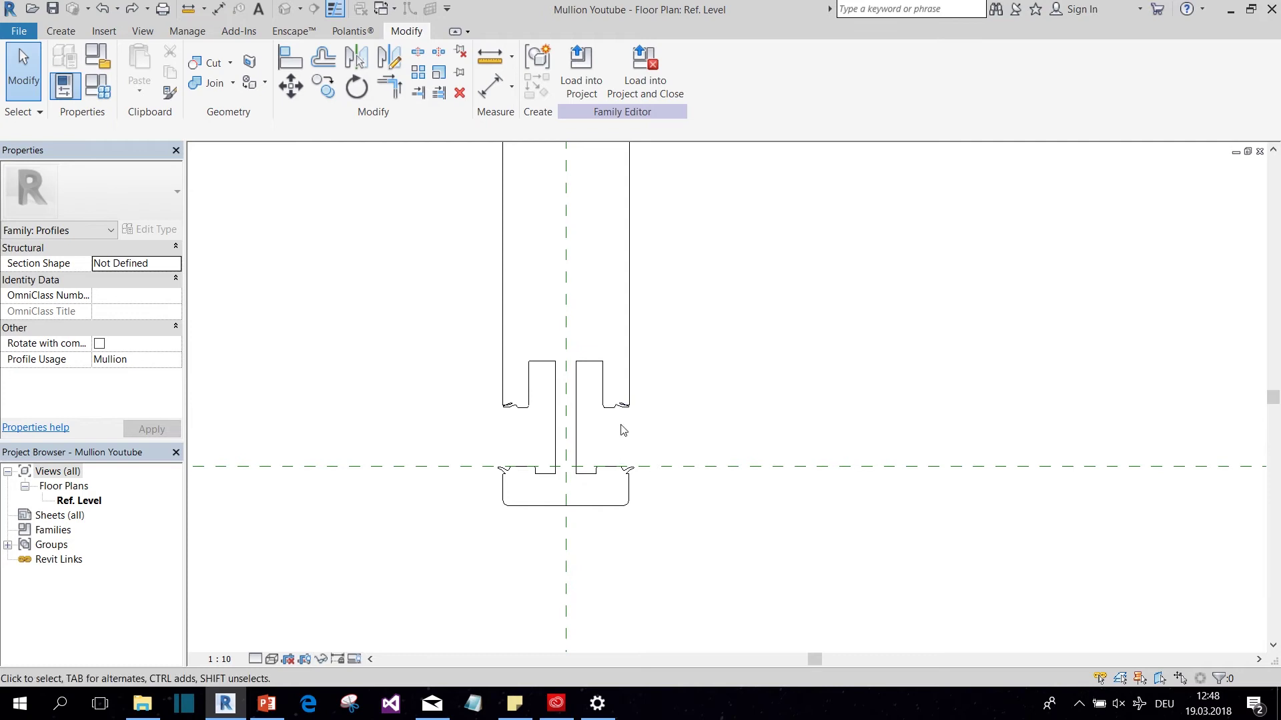
Add aligned dimensions 18, 28 and 134 between profile edges and the Center Front/Back plane.
click(217, 9)
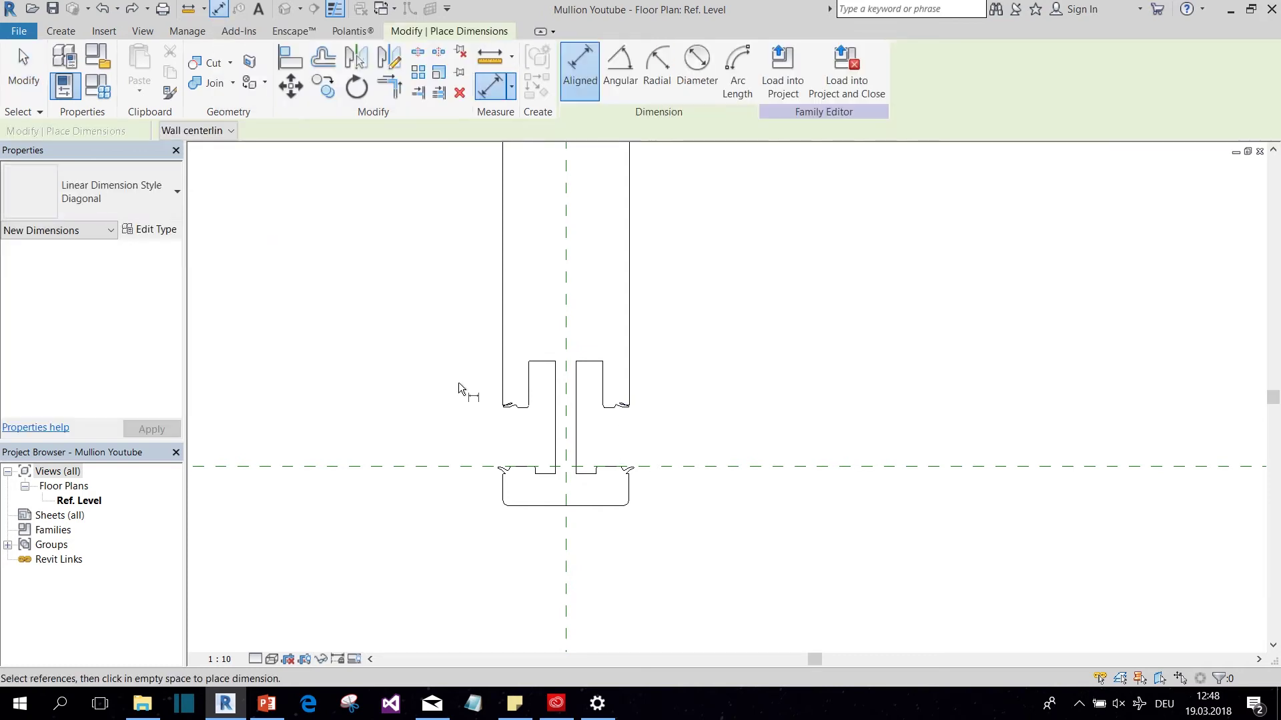
click(609, 507)
click(691, 467)
click(760, 484)
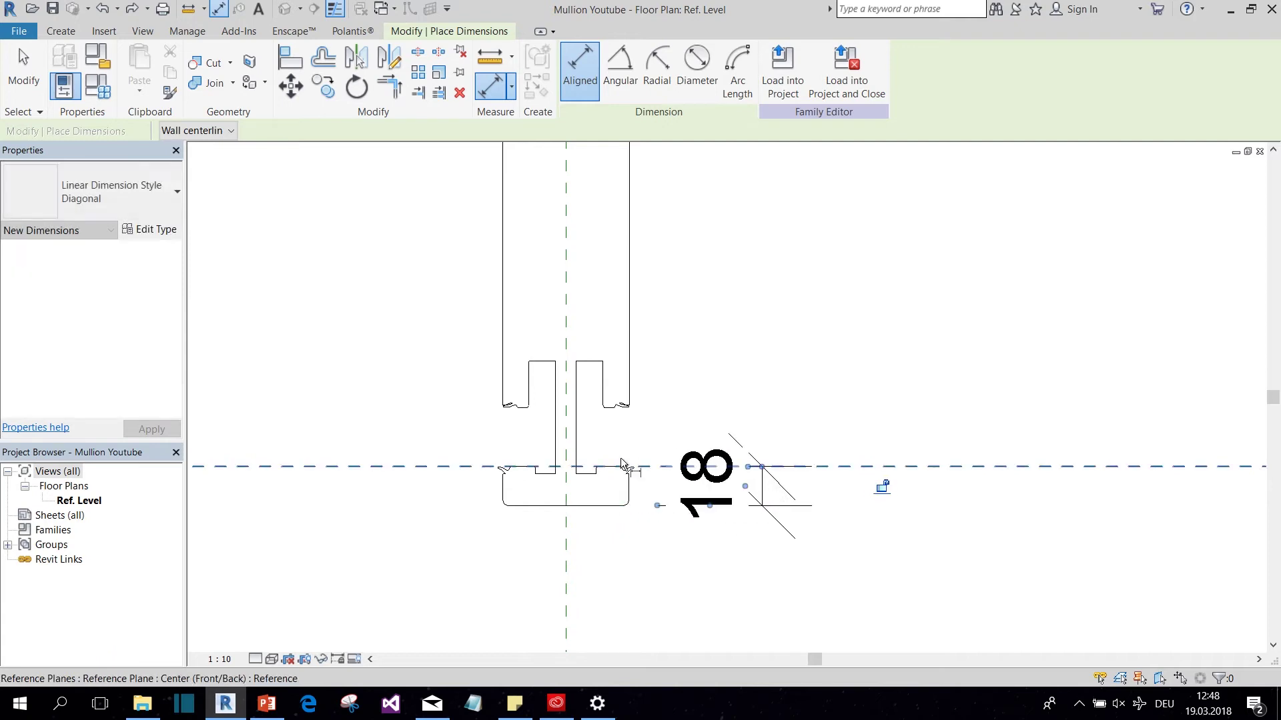
scroll(607, 467, up, 1)
click(624, 467)
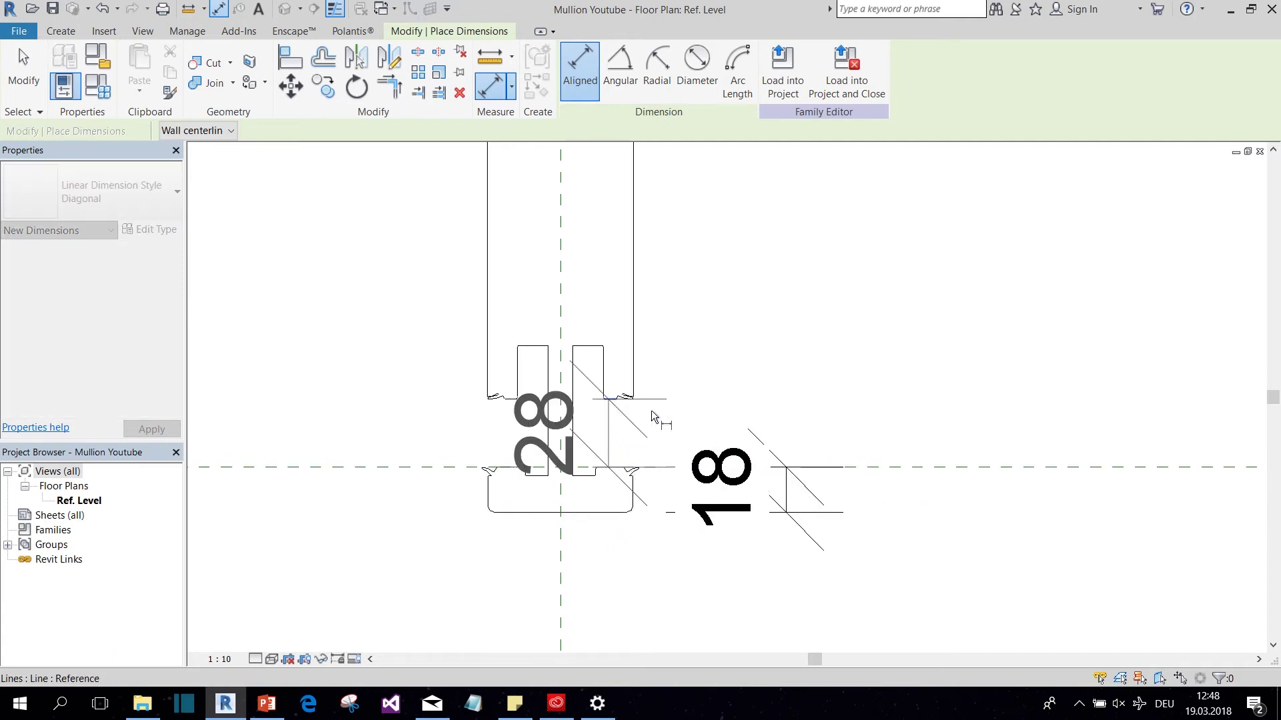
click(786, 404)
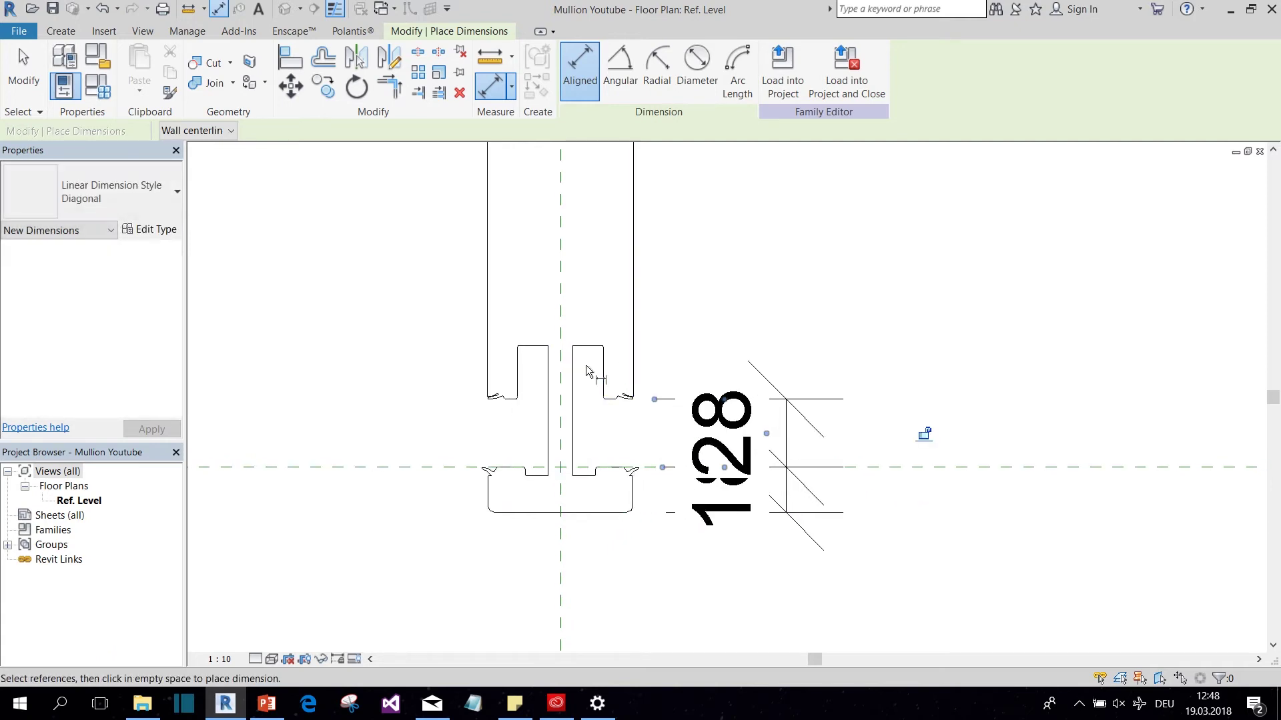
click(613, 400)
scroll(613, 412, down, 4)
click(600, 305)
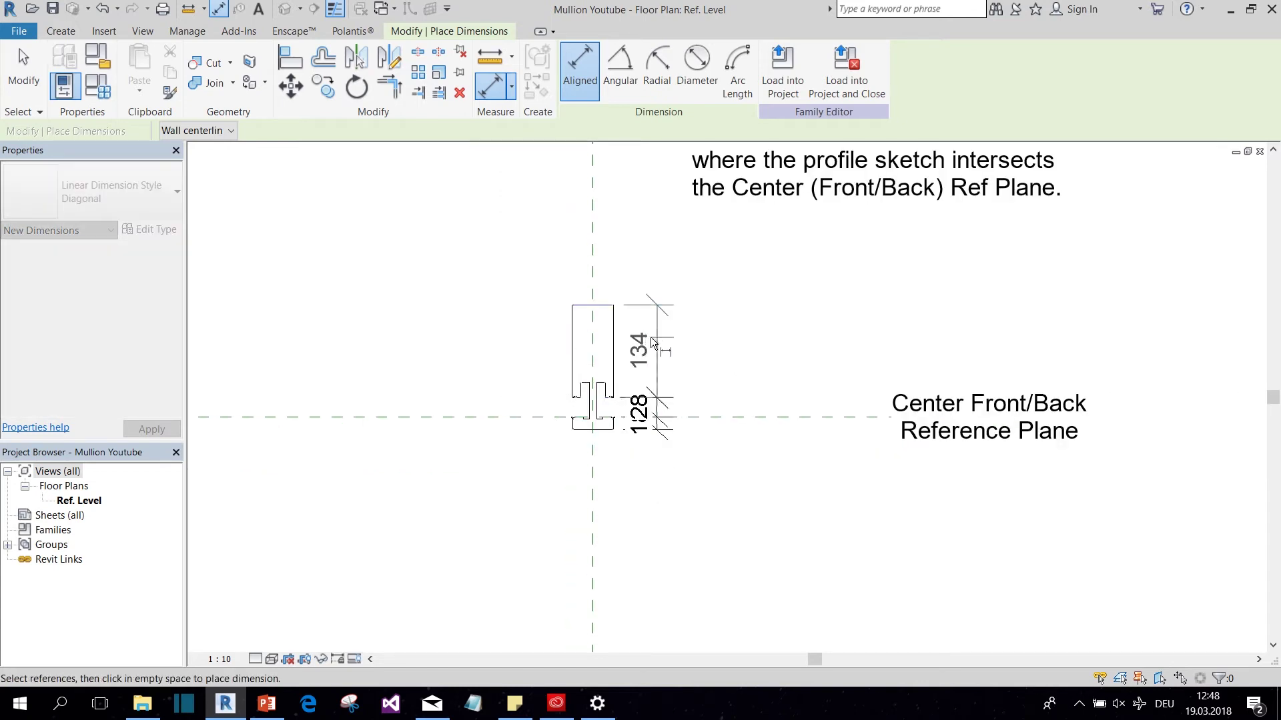
click(653, 347)
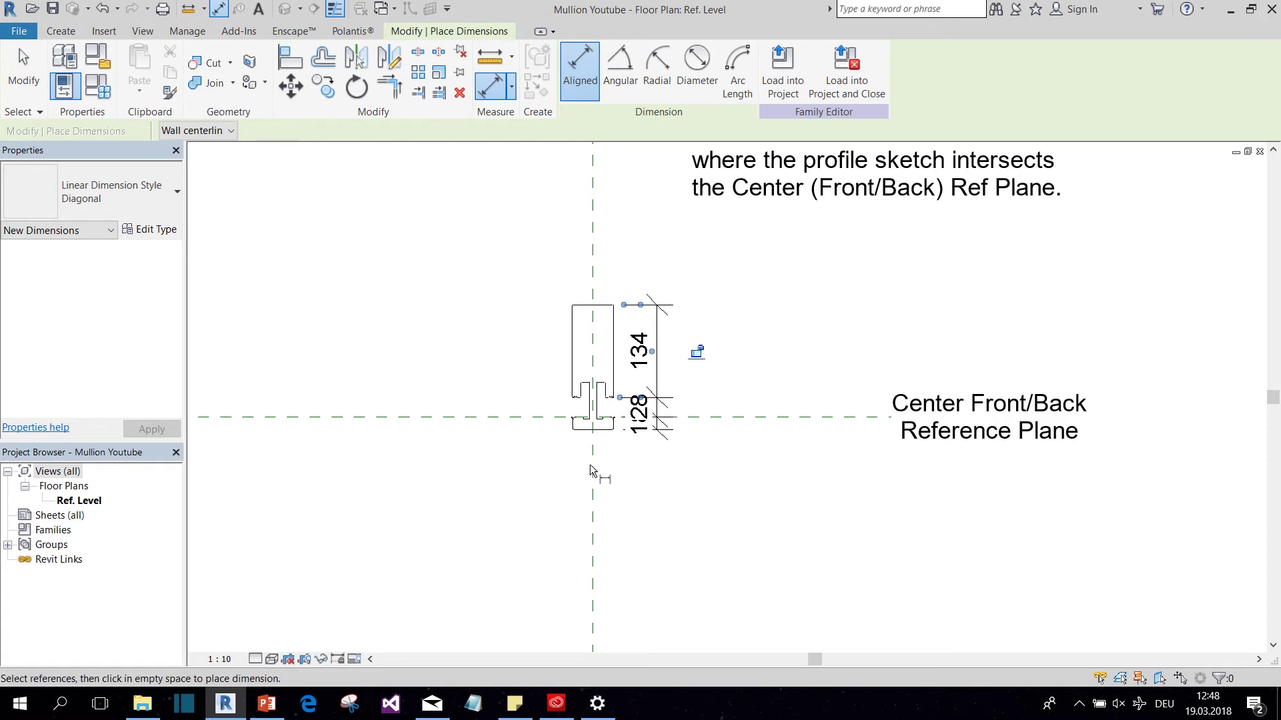
click(678, 490)
Load the Mullion Youtube profile family into Project1.rvt through the Load into Projects dialog.
click(794, 95)
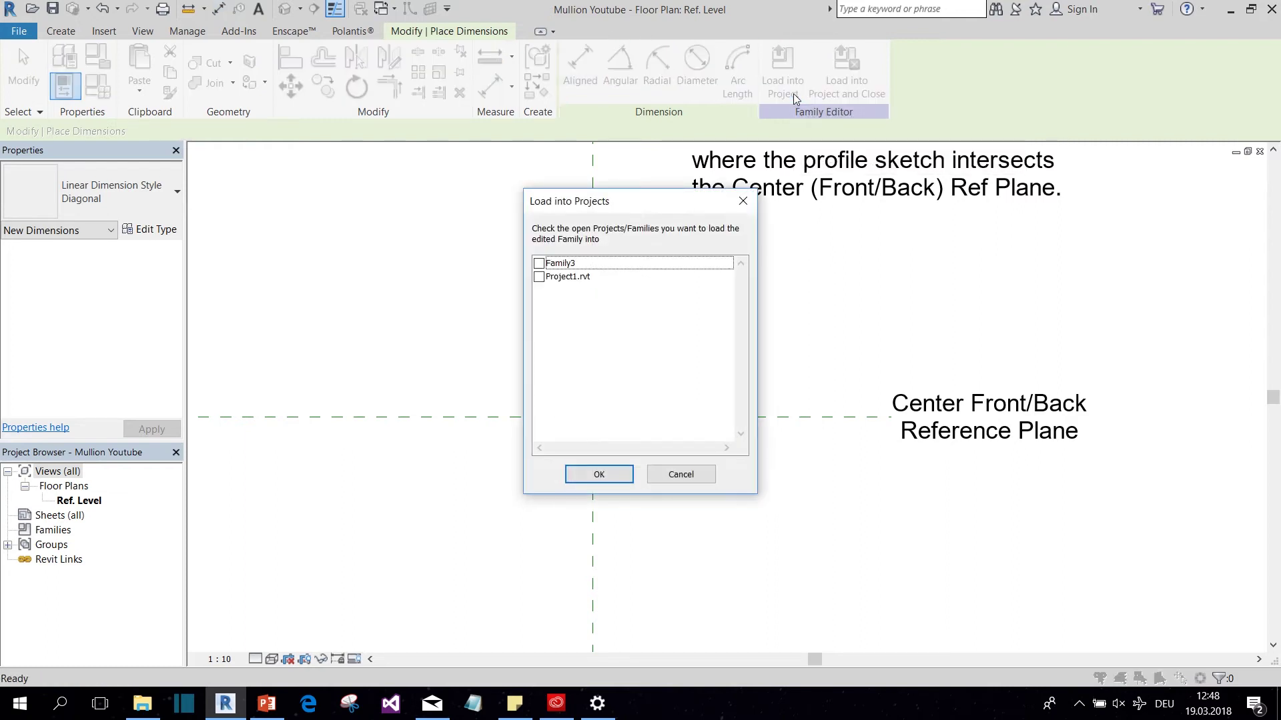
click(541, 279)
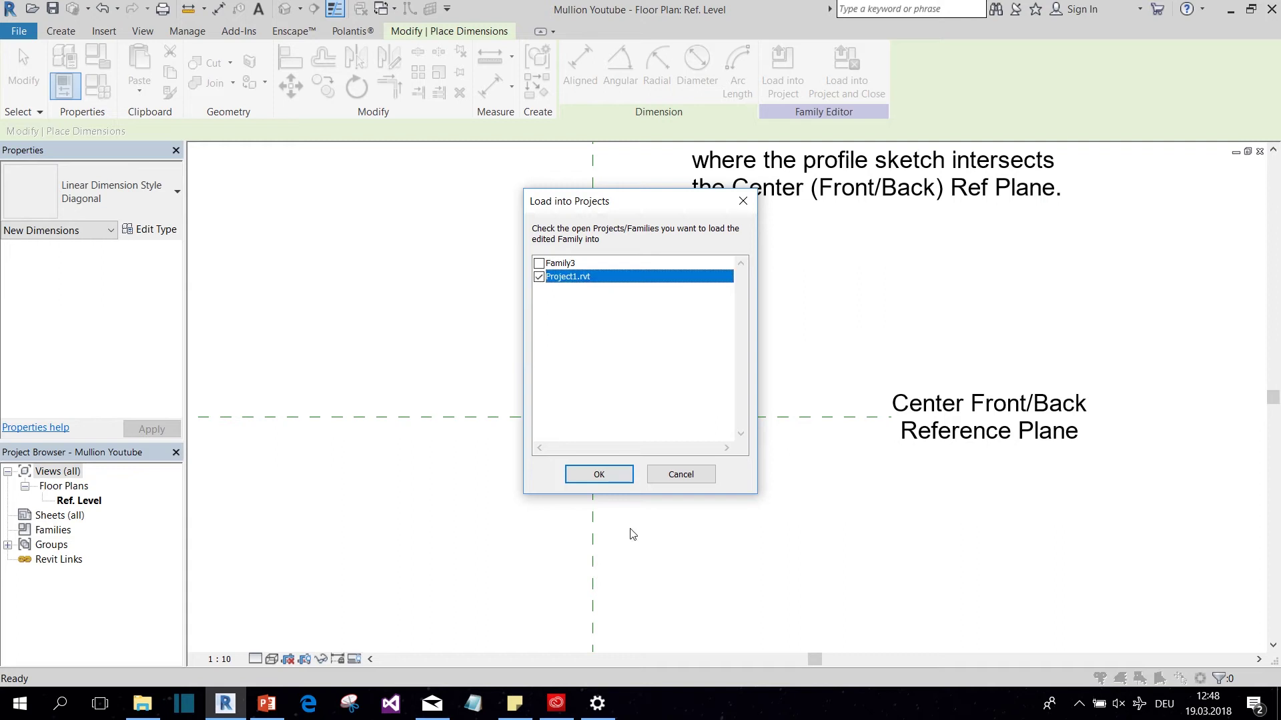
click(599, 474)
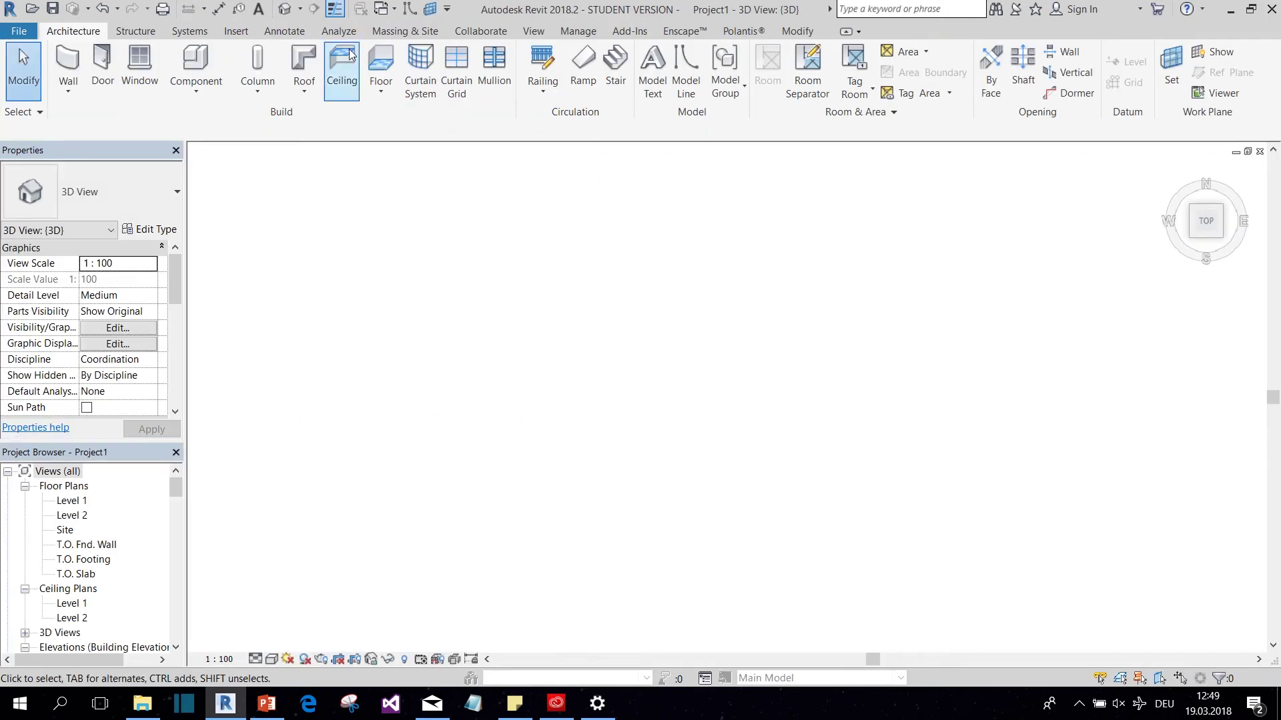
Draw a straight horizontal curtain wall, 166000 long, in Project1.
click(68, 66)
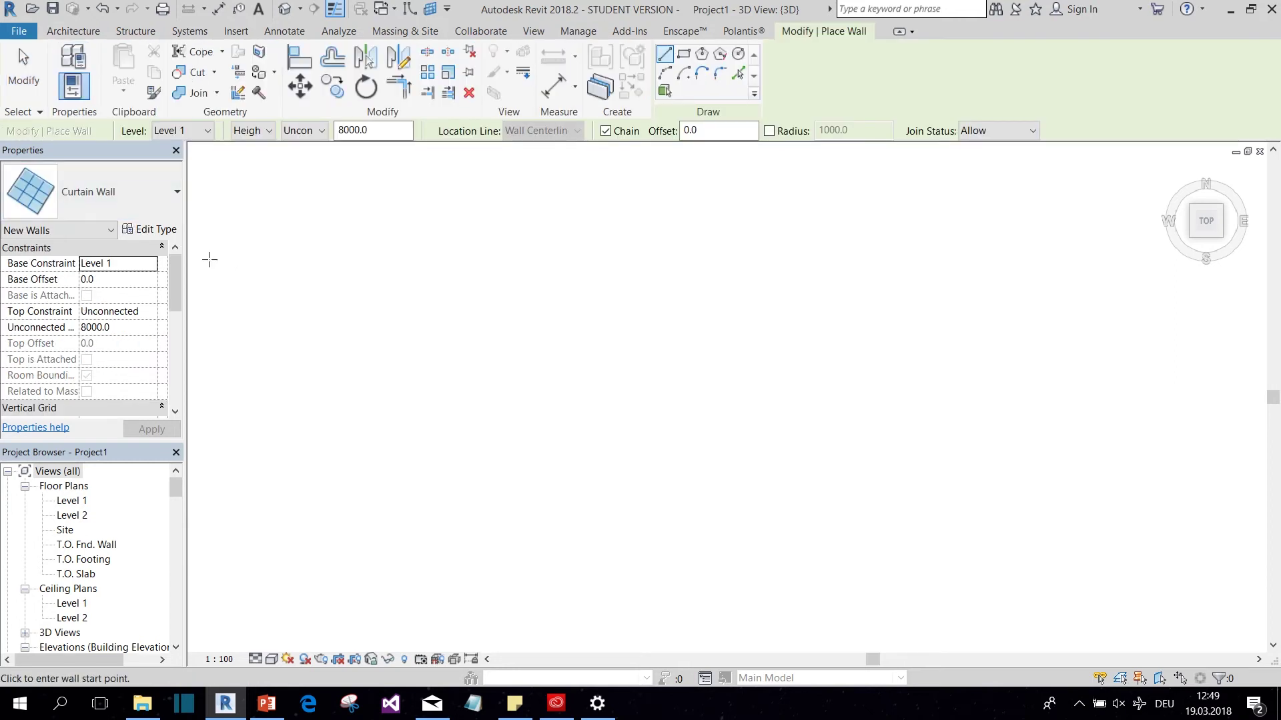
click(392, 332)
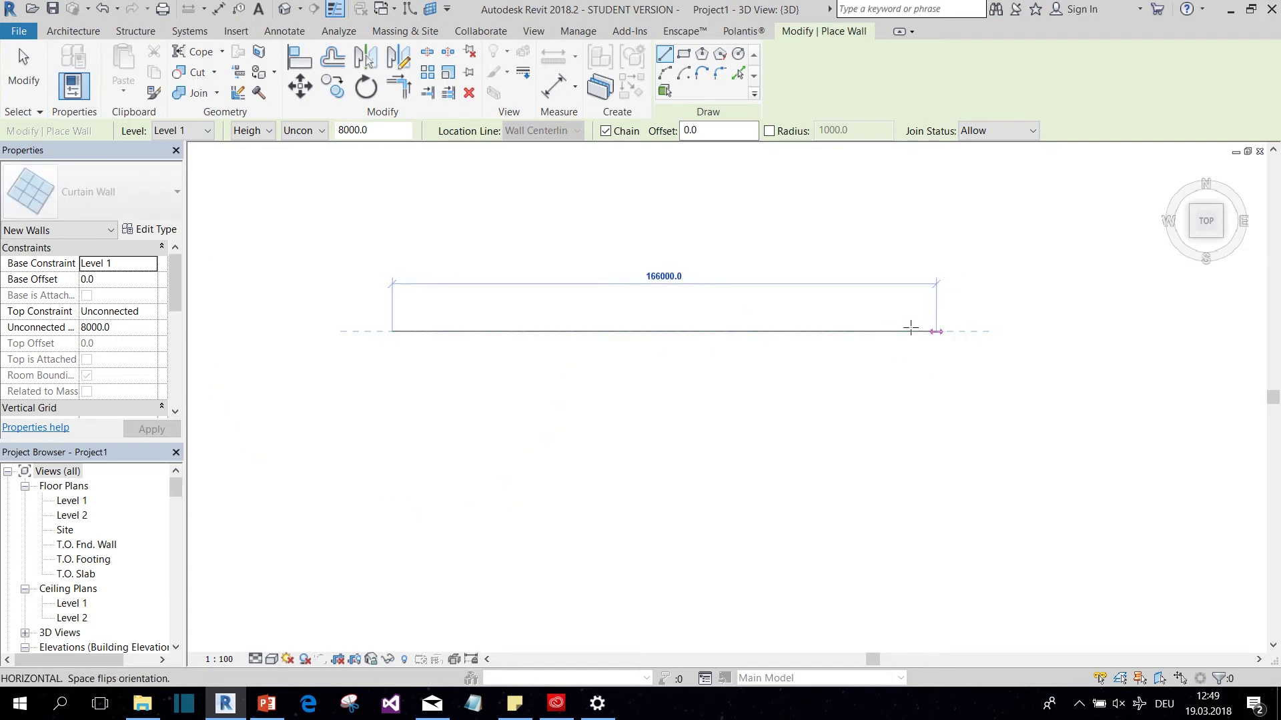
click(882, 333)
key(Escape)
key(Escape)
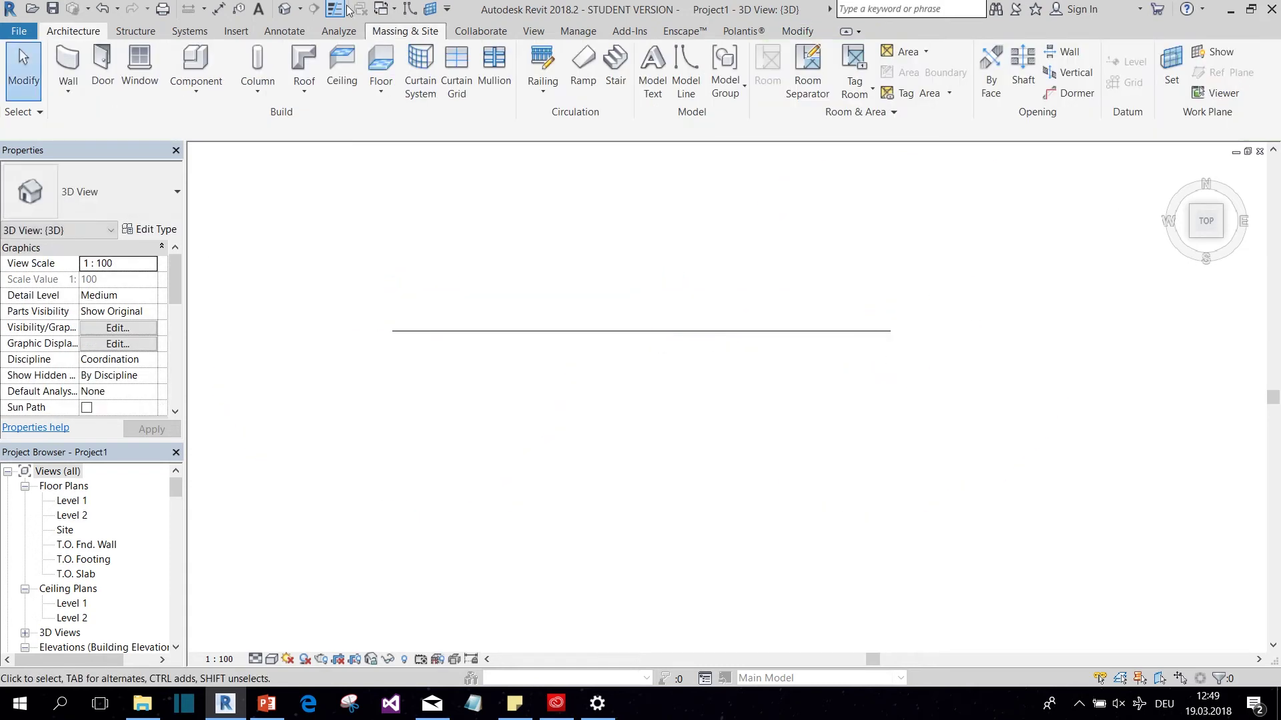
Divide the curtain wall with four vertical curtain grid lines near its left end.
drag(1209, 232, 1193, 261)
click(456, 65)
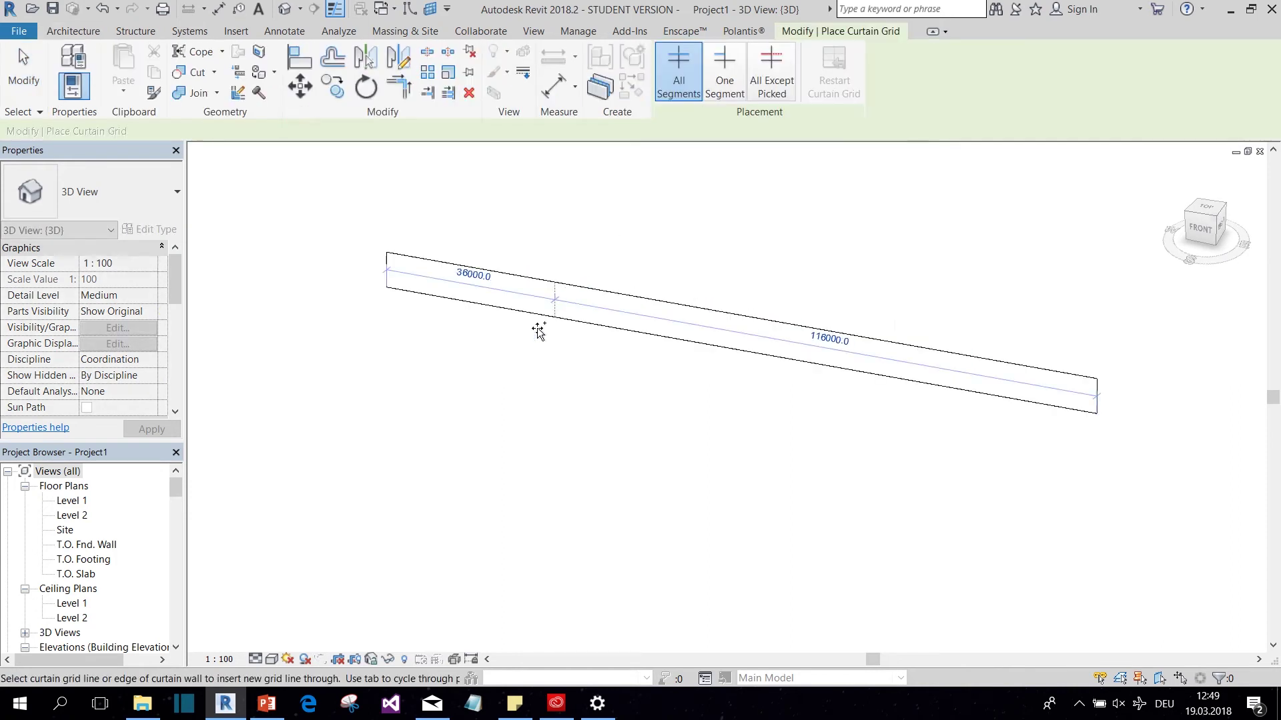
click(420, 280)
click(461, 287)
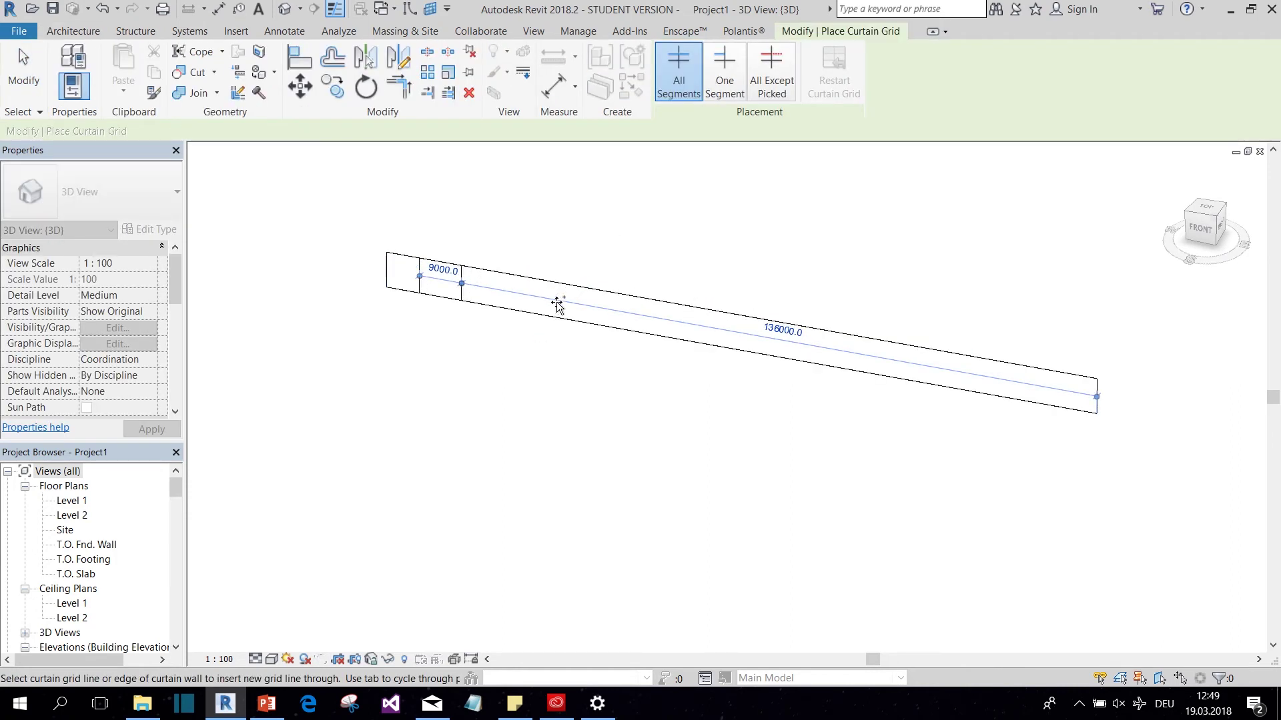
click(555, 300)
click(669, 328)
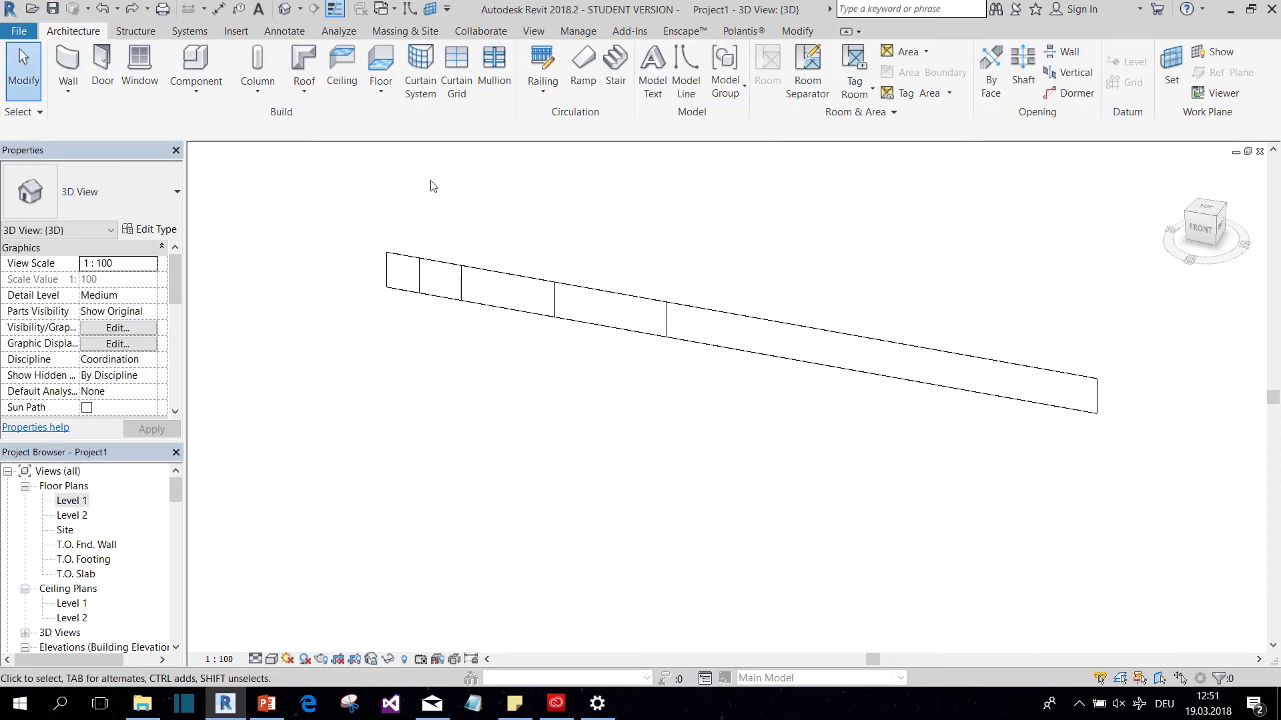
Duplicate the Rectangular Mullion 50 x 150mm type as a new type named Youtube.
click(494, 73)
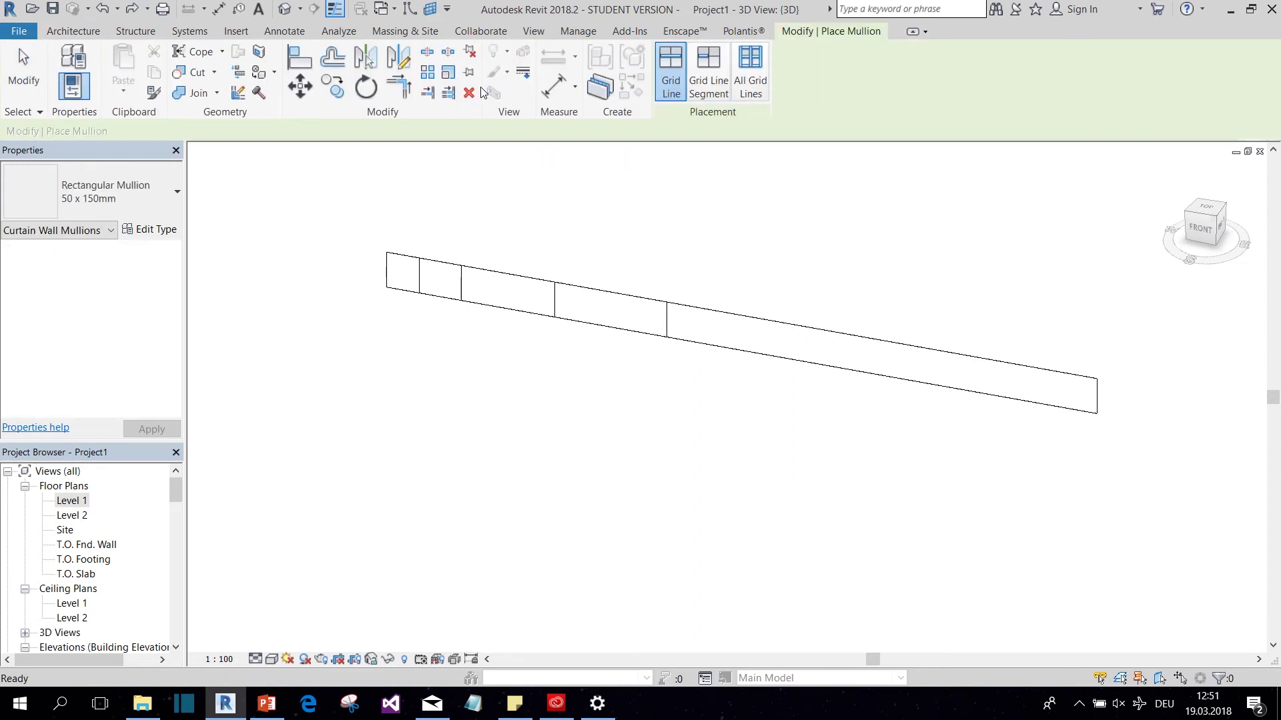
click(147, 231)
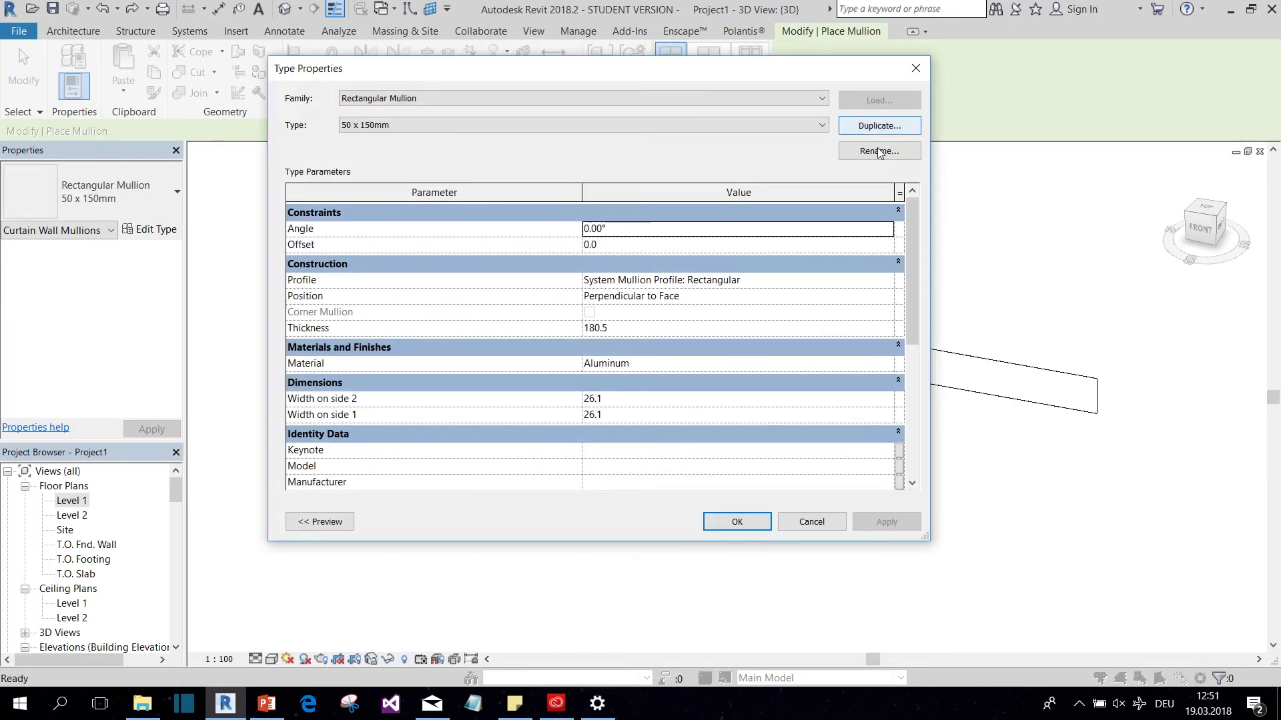
click(872, 128)
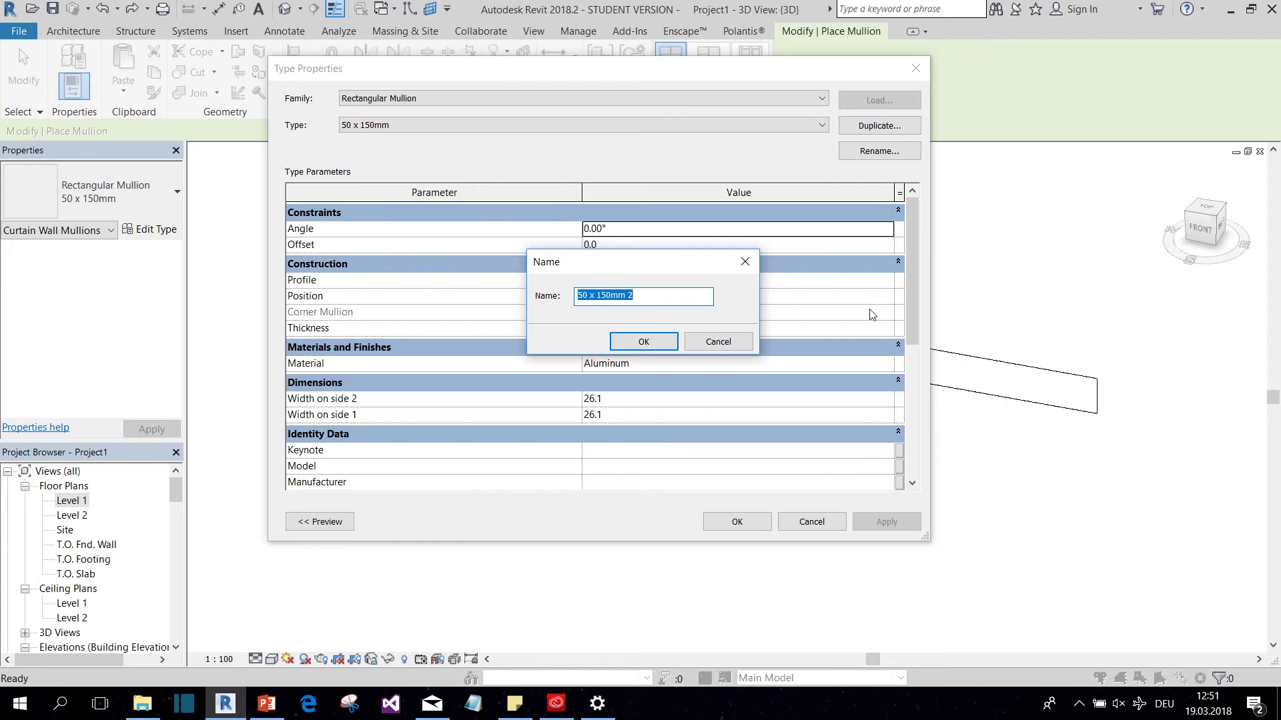
text(^Yout)
key(BackSpace)
click(656, 339)
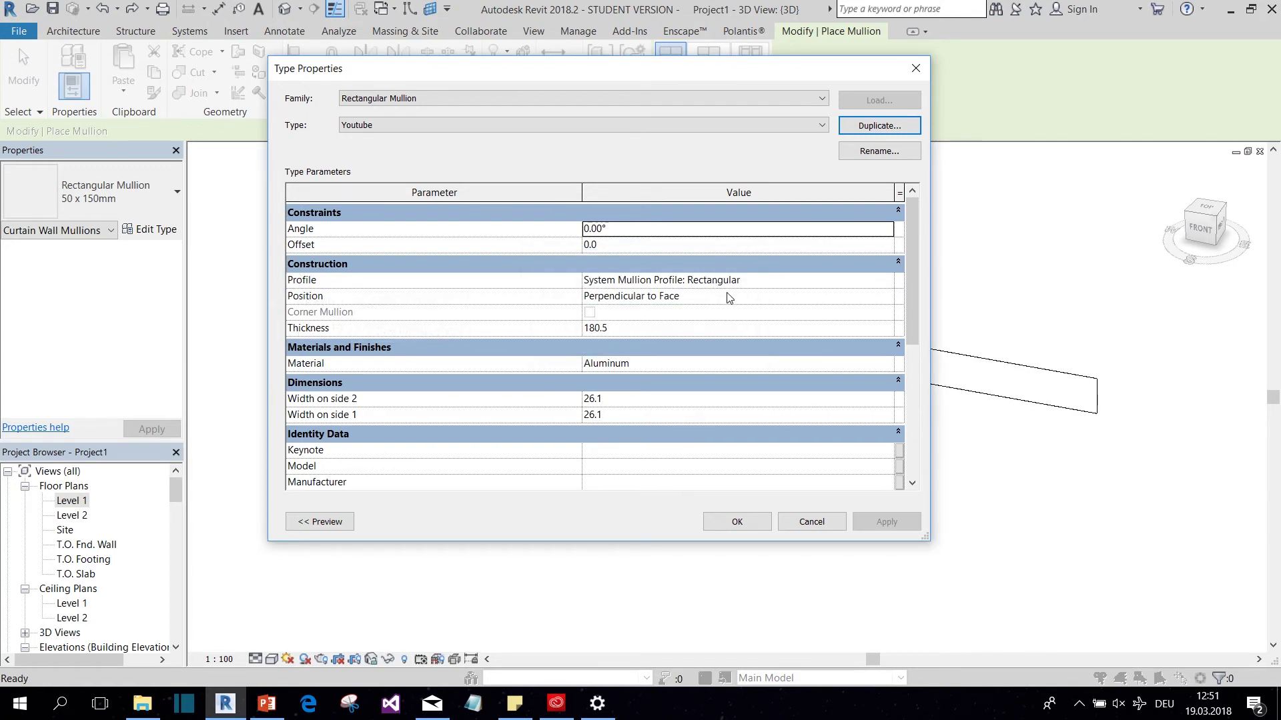
Set the Youtube type's Profile to Mullion Youtube : Mullion Youtube.
click(888, 293)
click(884, 282)
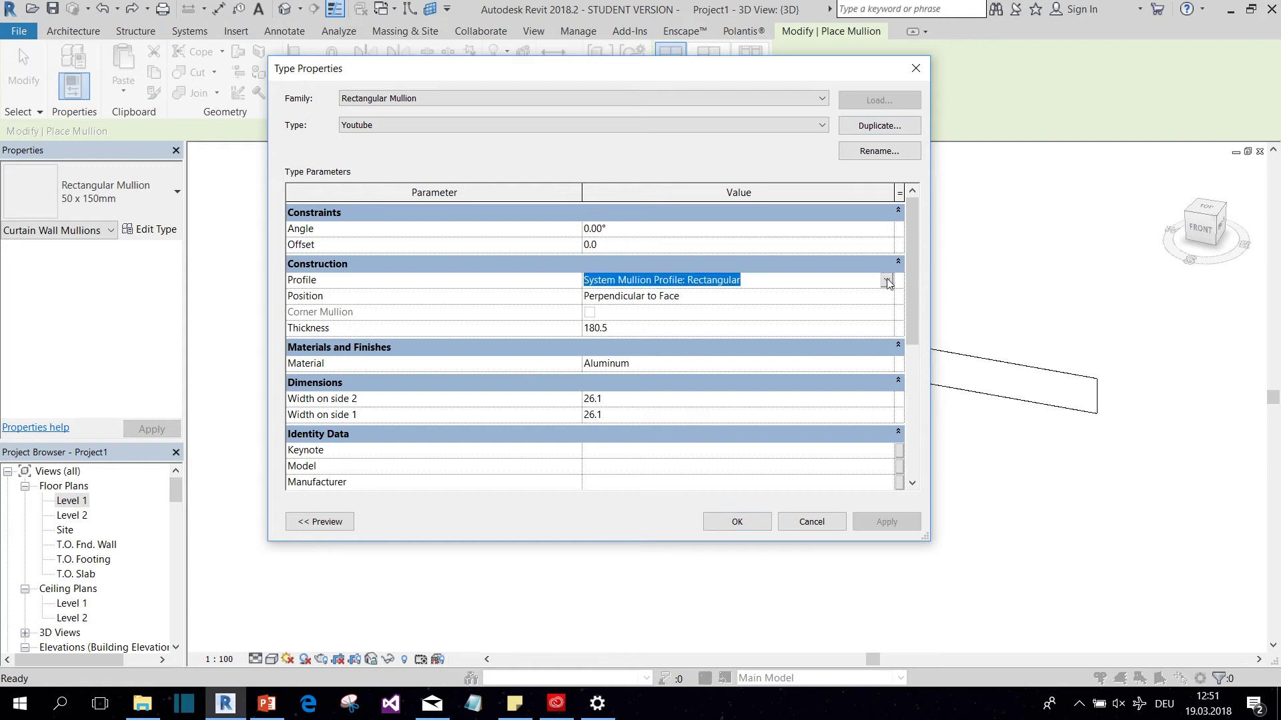
click(885, 281)
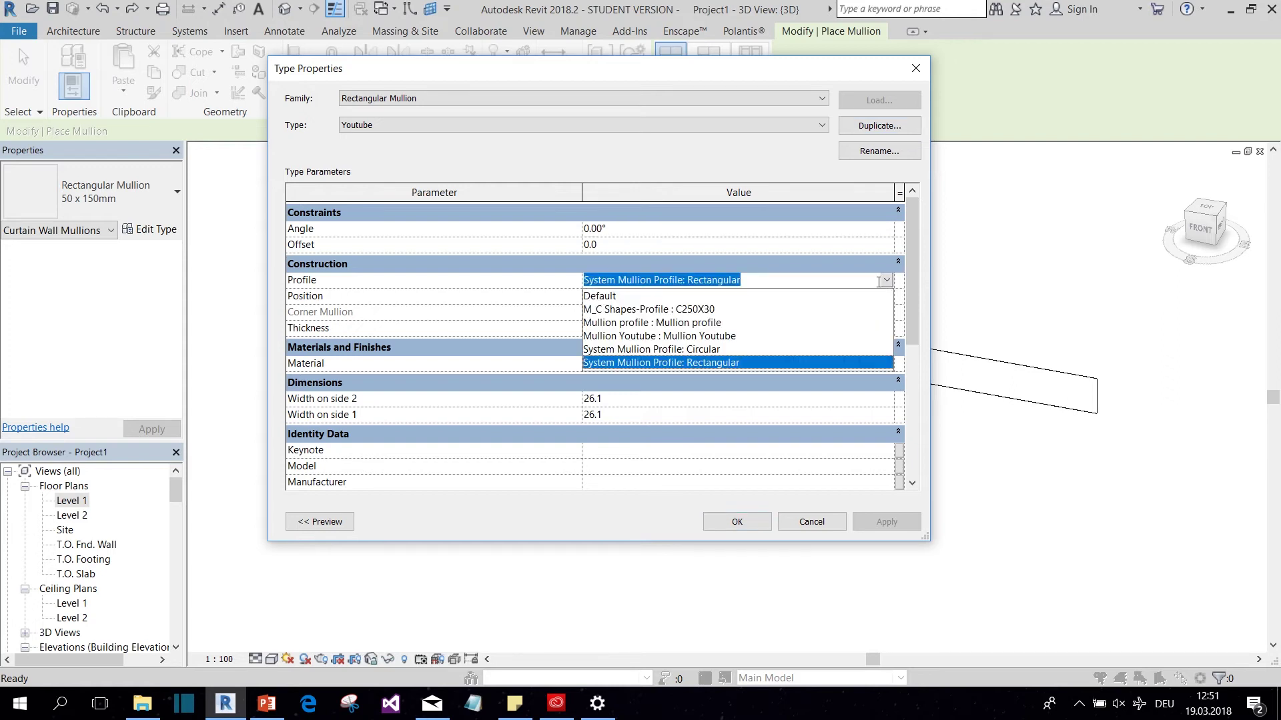
click(694, 336)
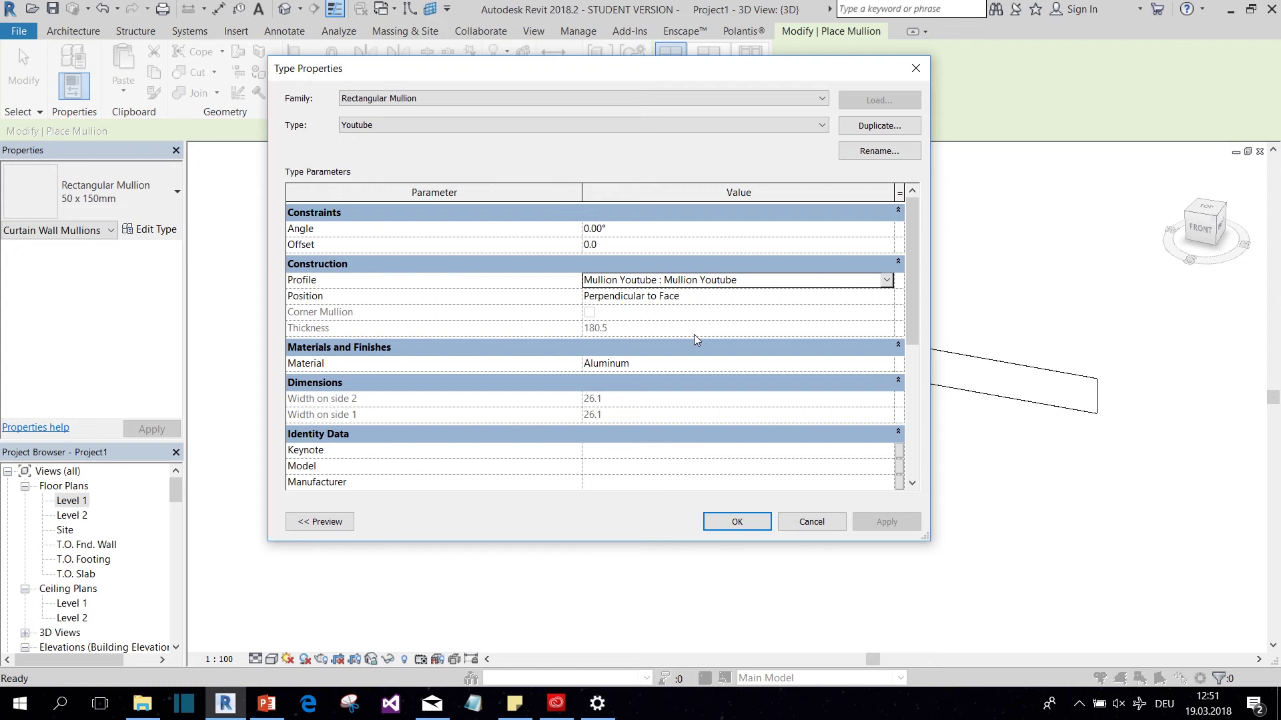
Confirm the type change and place Youtube mullions on two curtain grid lines.
click(724, 523)
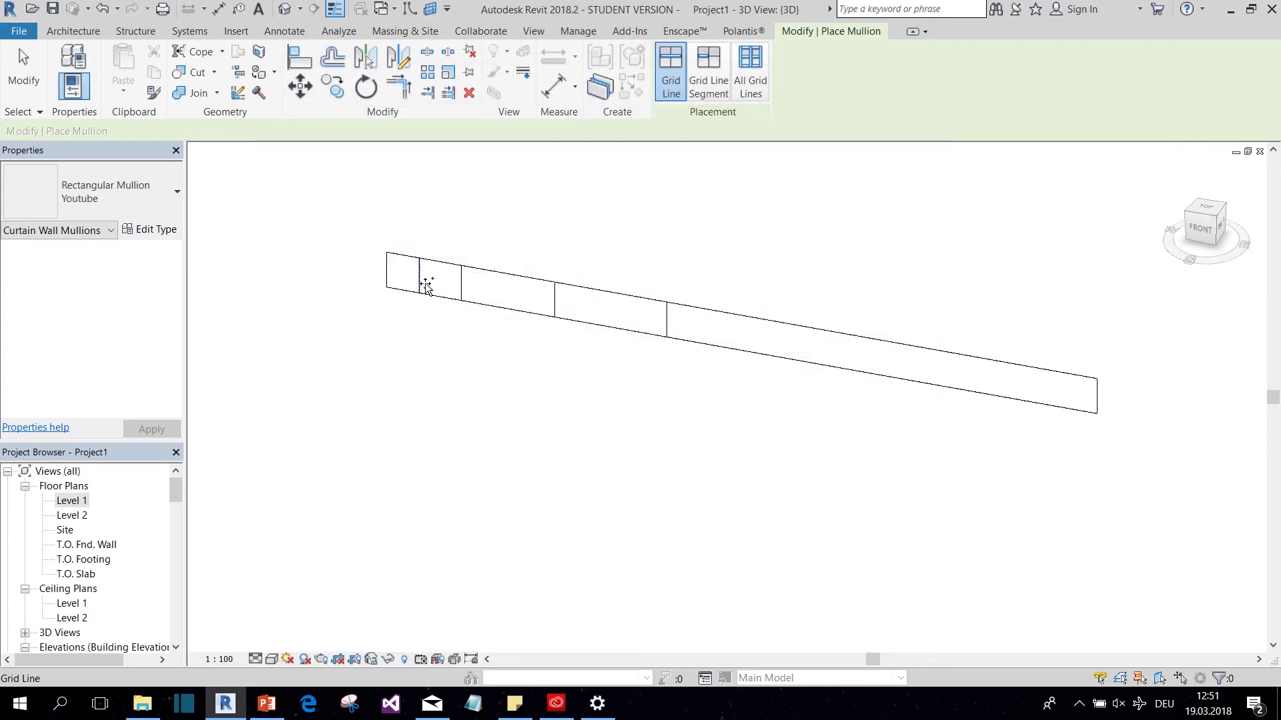
click(459, 286)
click(669, 326)
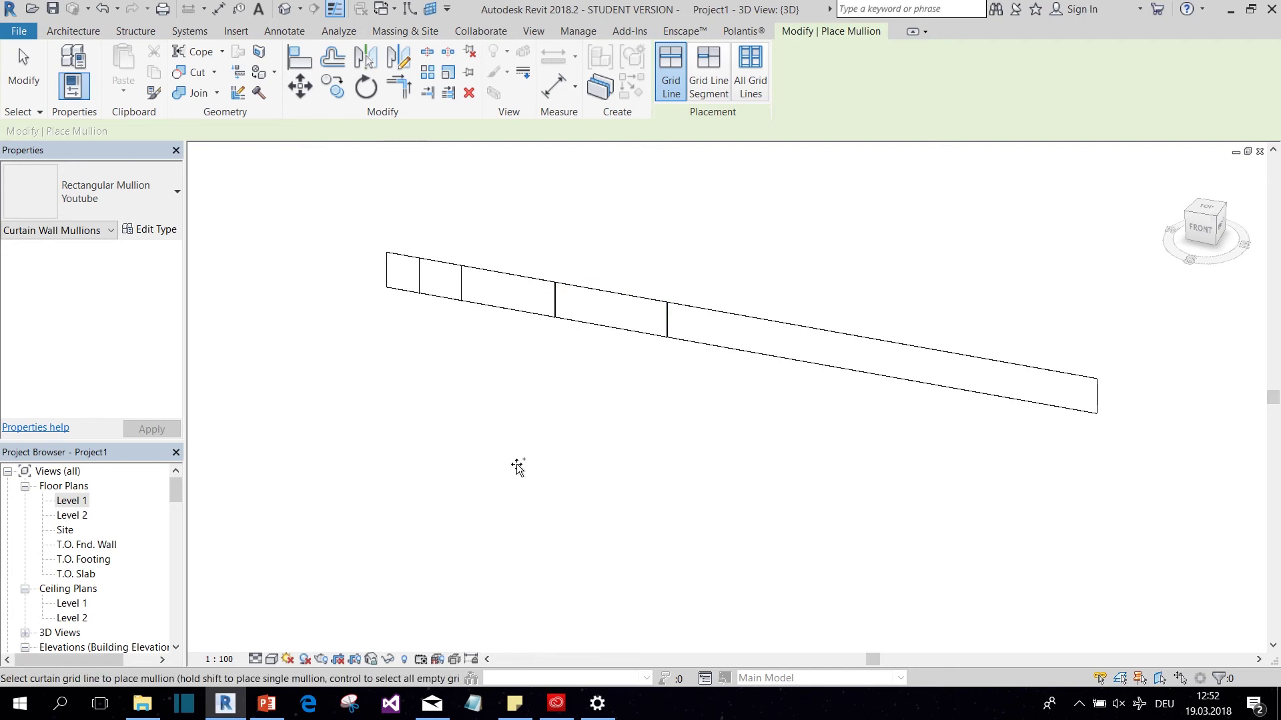
key(Escape)
key(Escape)
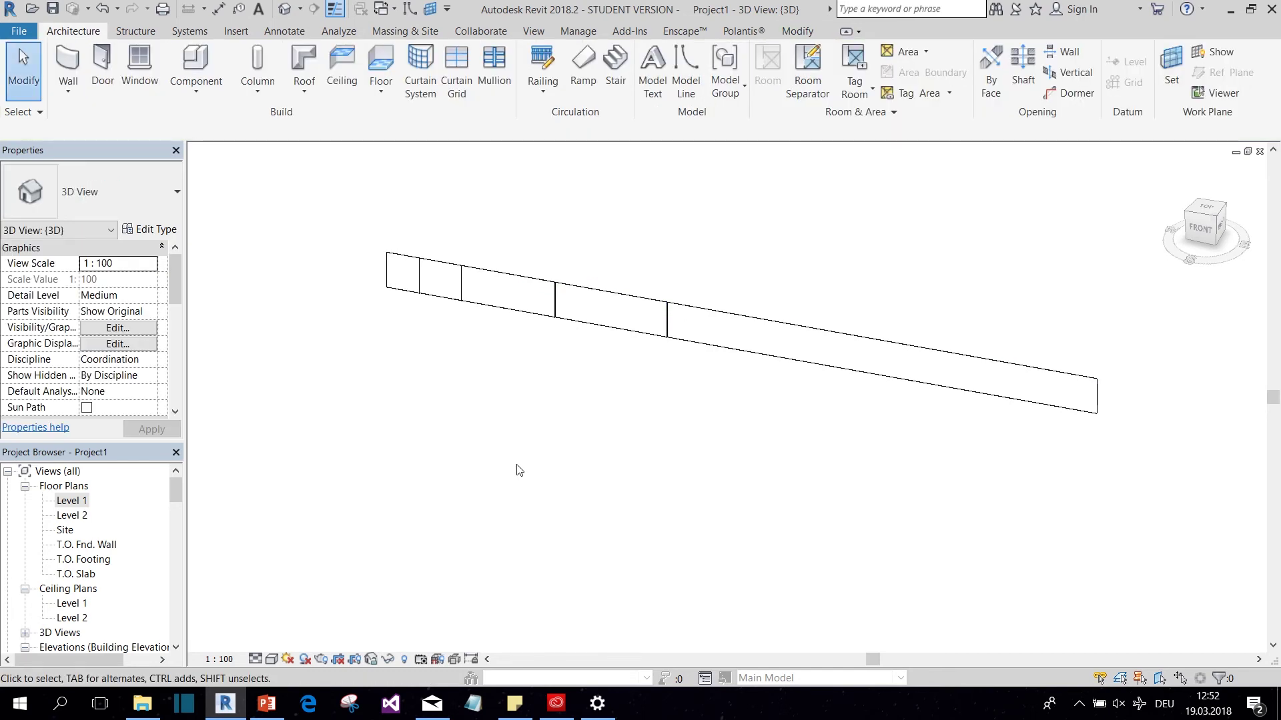
Open the Level 1 floor plan and bring the curtain wall into view.
double_click(72, 501)
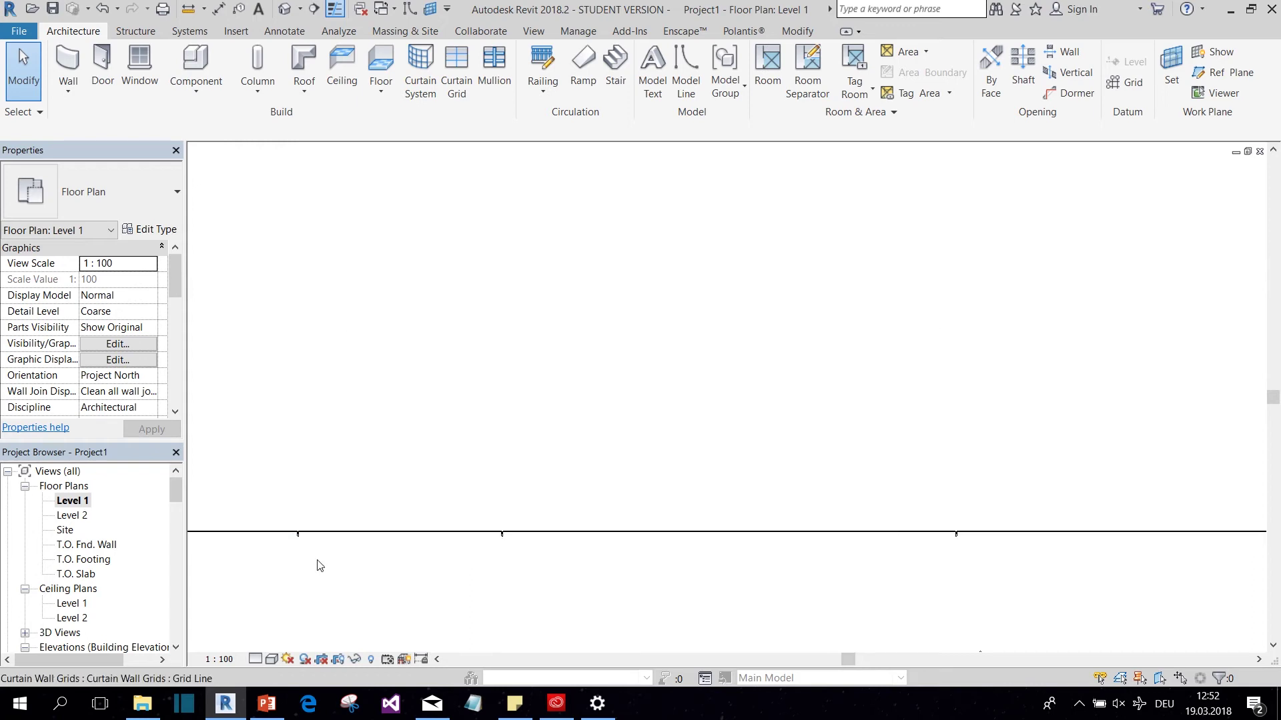
scroll(200, 518, up, 5)
middle_drag(352, 515, 503, 480)
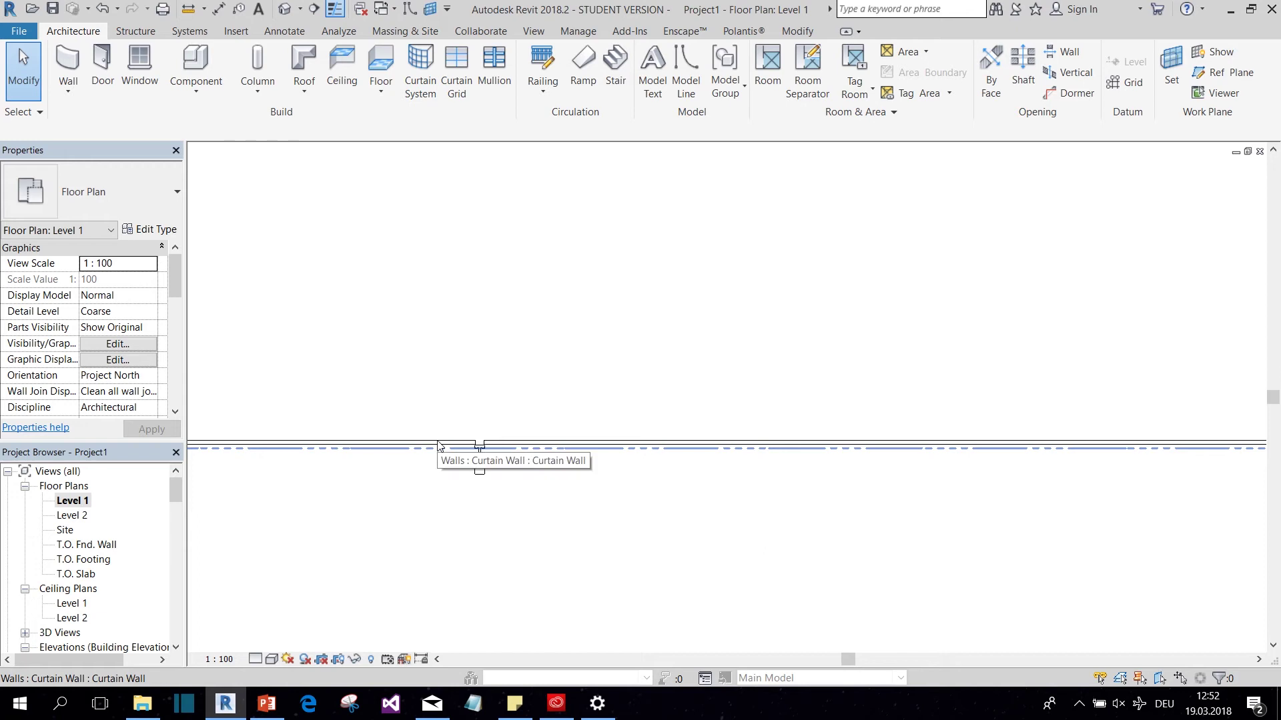
Select every curtain panel visible in the view, starting from the left panel.
key(Tab)
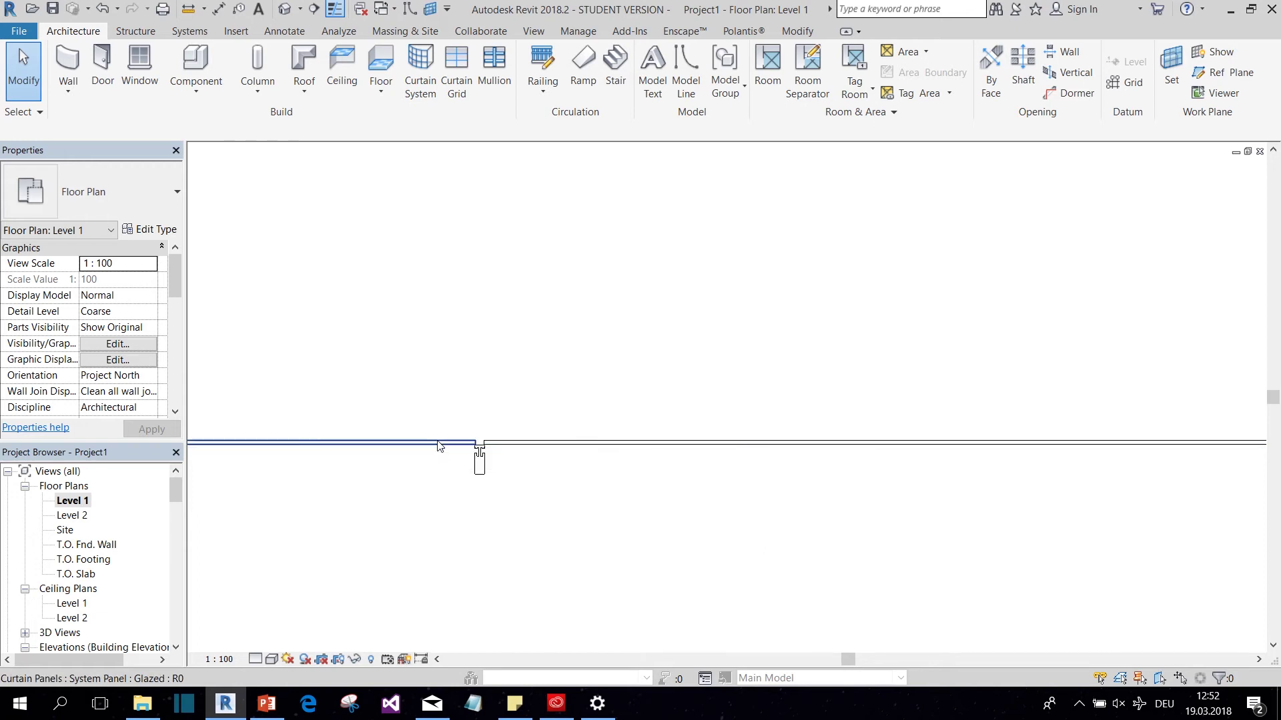
click(439, 445)
right_click(439, 446)
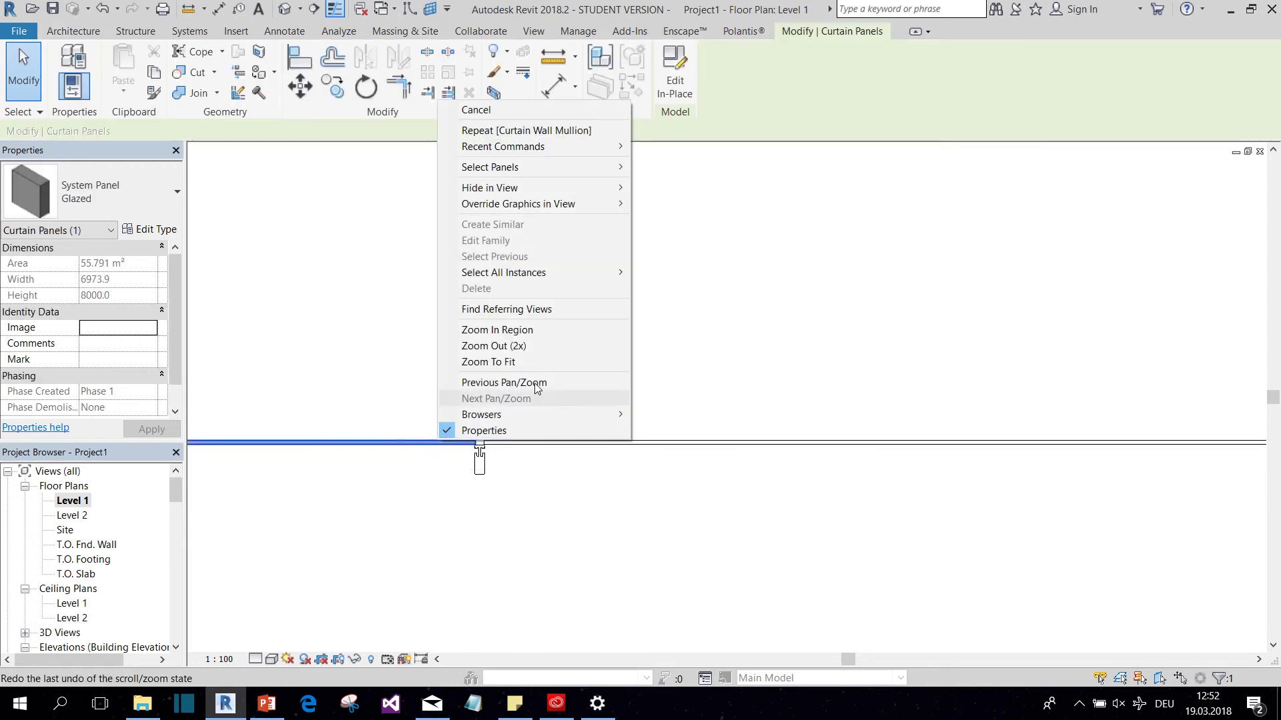
mouse_move(605, 273)
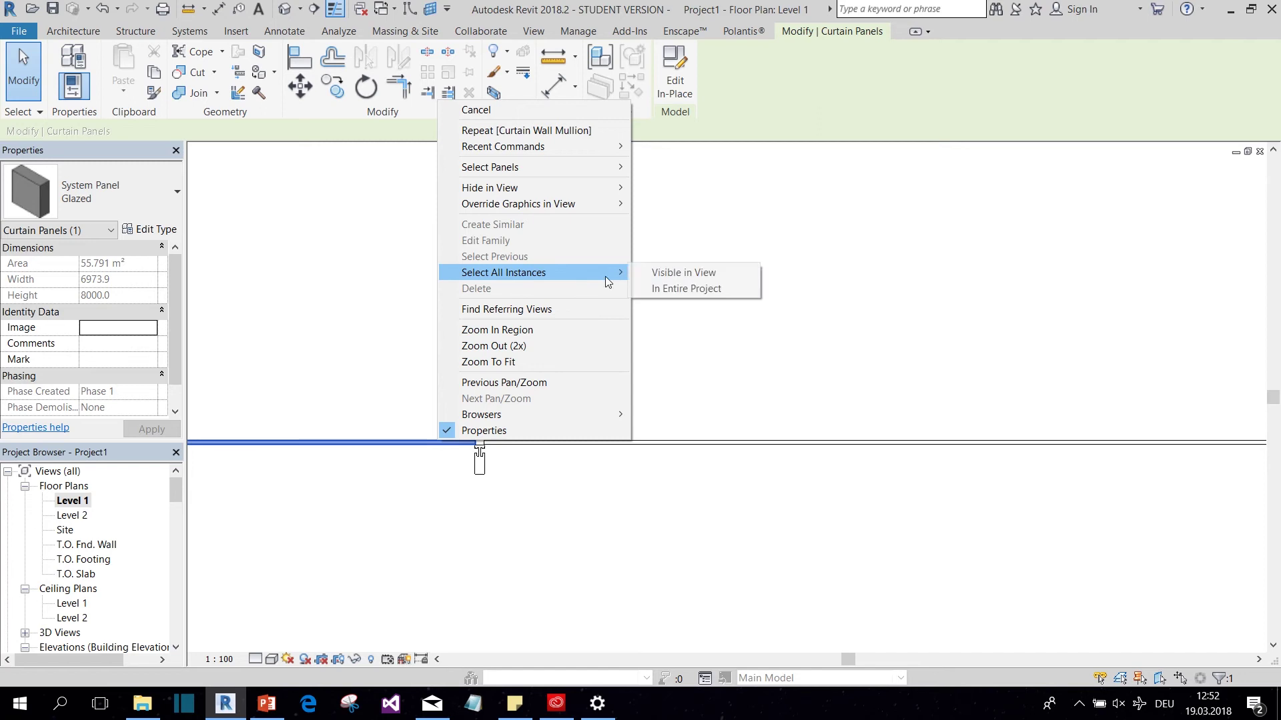
click(667, 279)
In the glazed panel type properties, set Offset to 0 and start changing Thickness to 28.
click(152, 229)
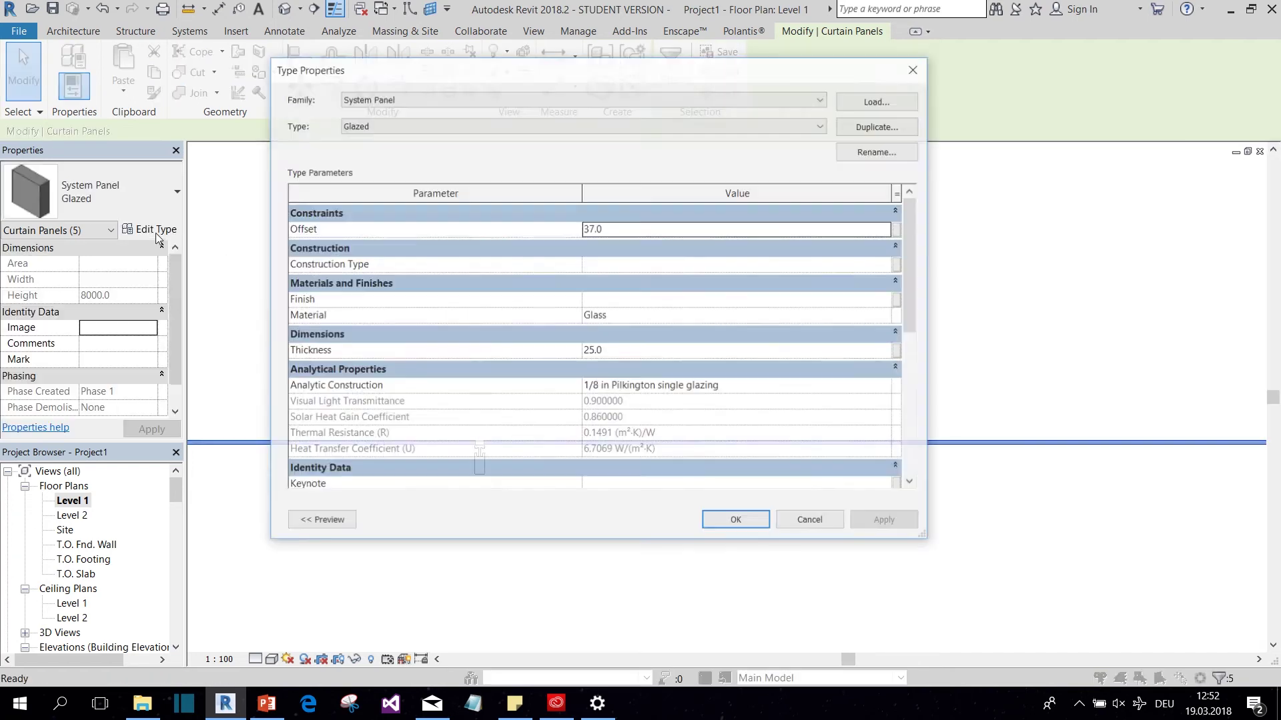
click(623, 229)
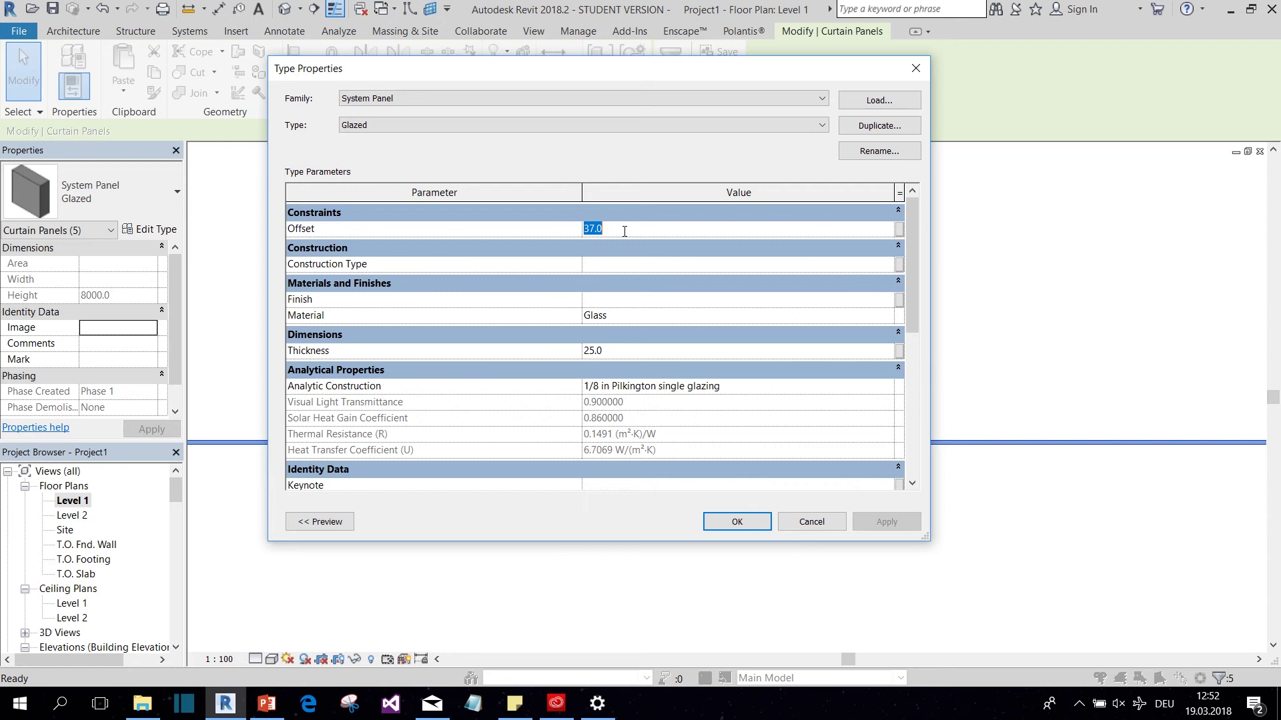
text(0)
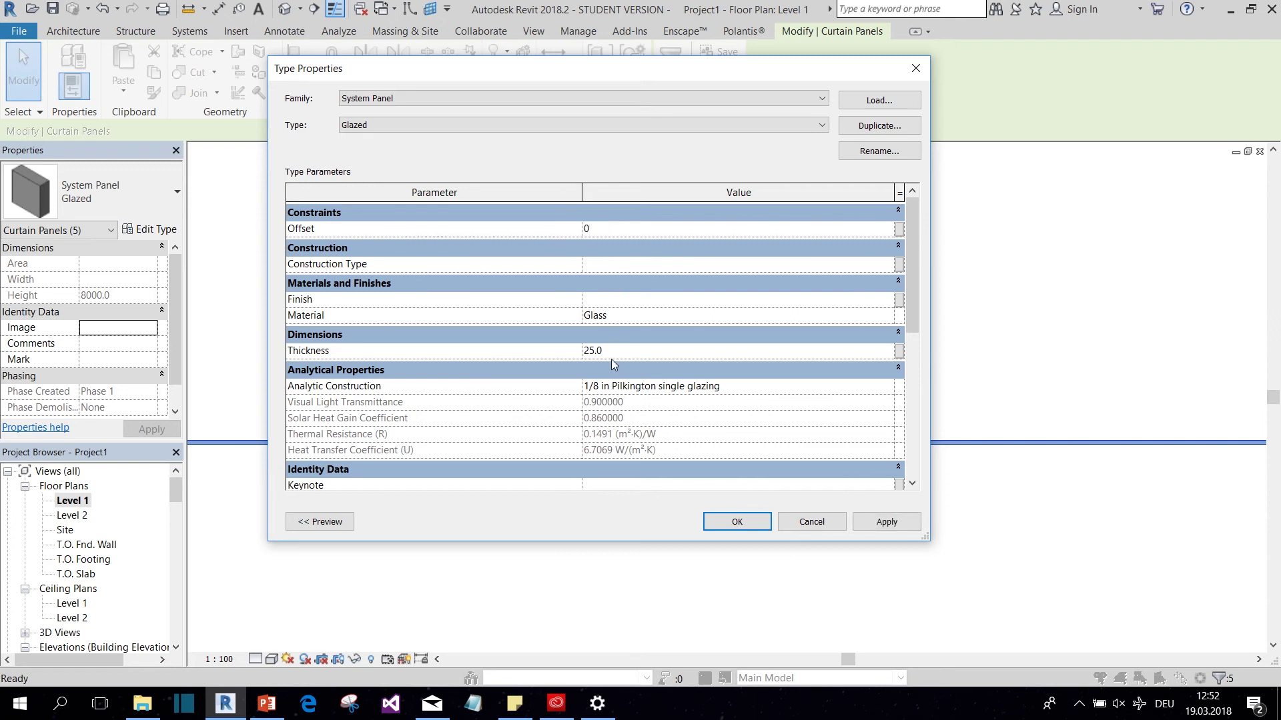
click(591, 350)
Apply the thicker panels and dimension the 14 gap between mullion and wall line.
click(737, 522)
scroll(470, 451, up, 2)
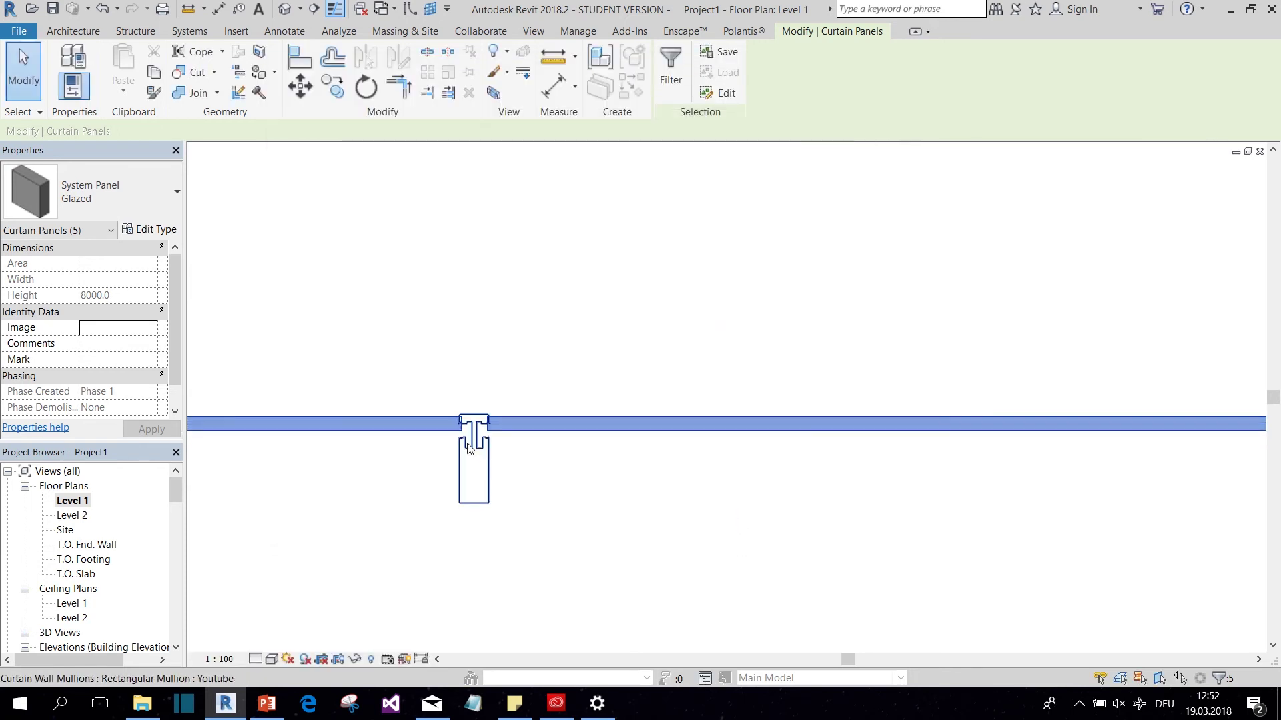
scroll(471, 450, up, 2)
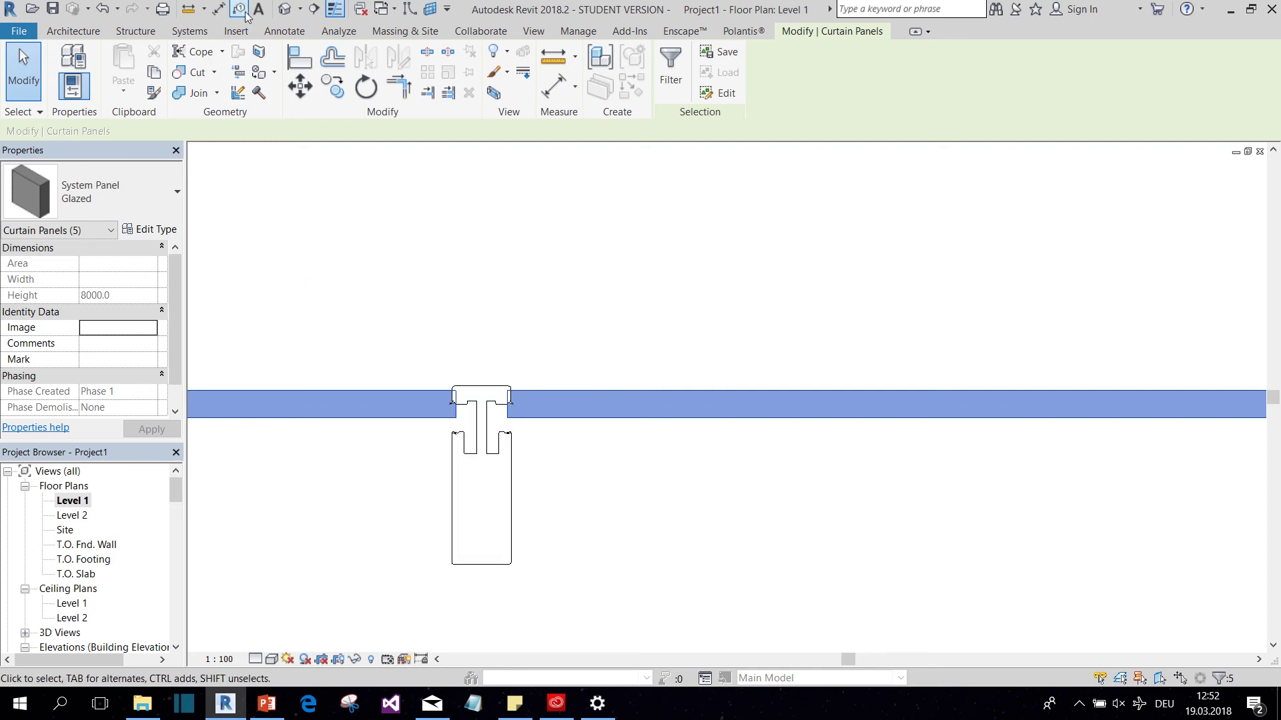
click(220, 9)
scroll(469, 408, up, 2)
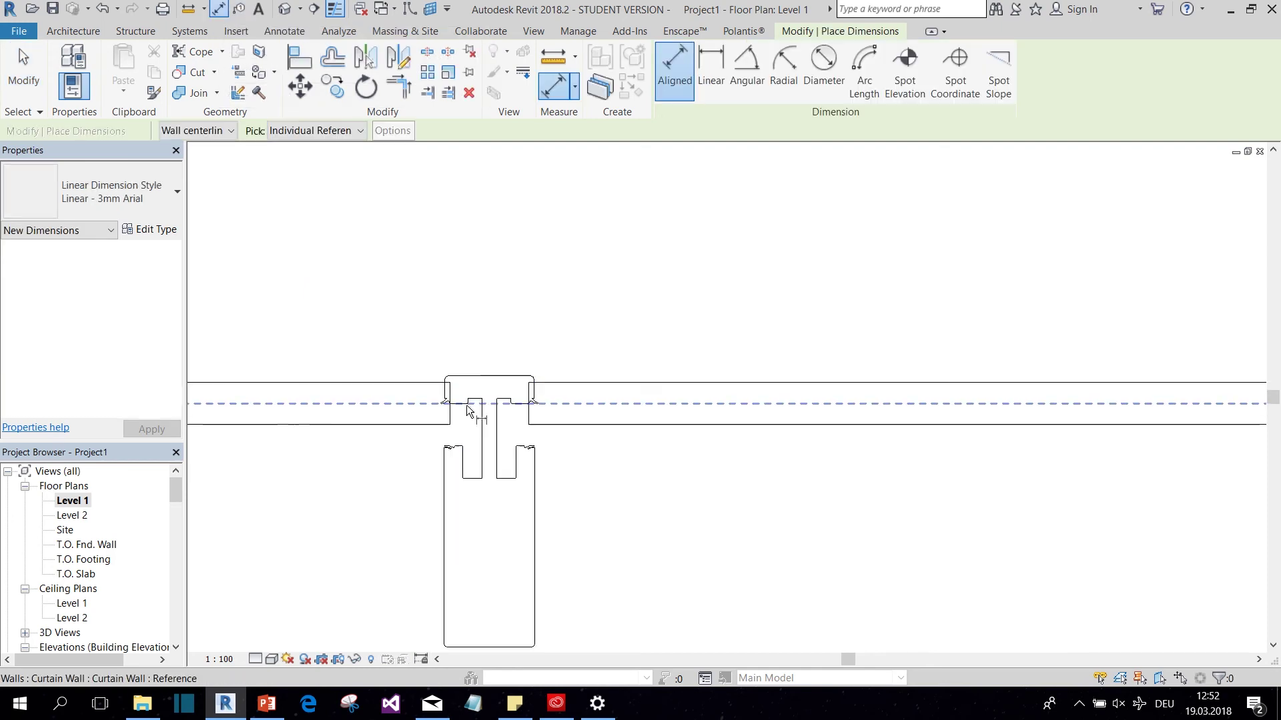
click(465, 405)
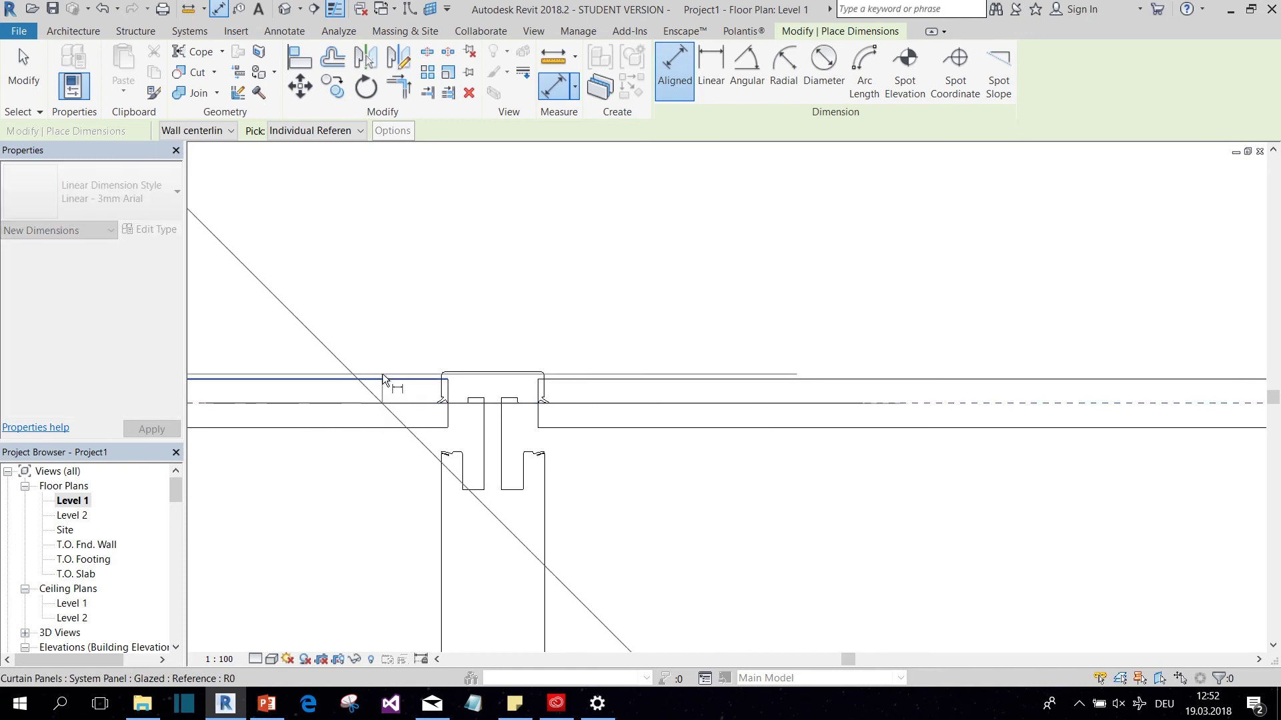
click(381, 384)
scroll(387, 400, down, 3)
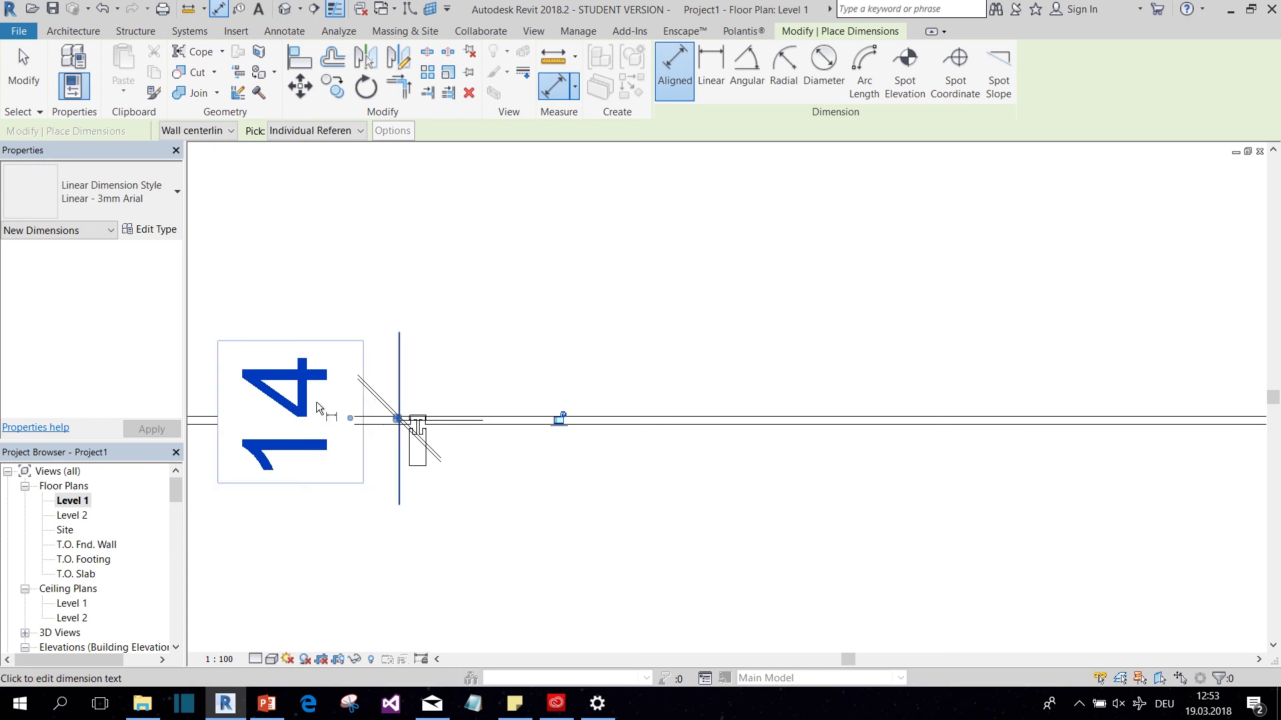
click(451, 484)
key(Escape)
key(Escape)
Give the Youtube mullion type an Offset of 14, then delete the 14 dimension.
click(419, 454)
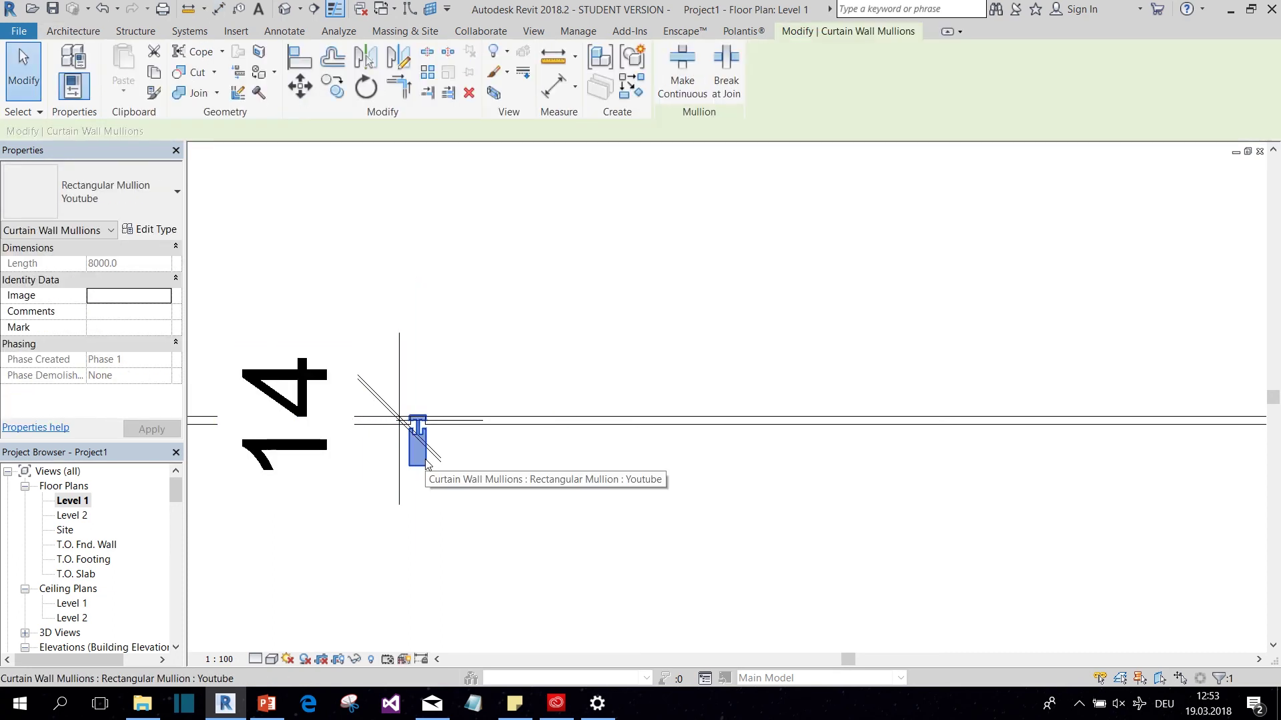
click(152, 229)
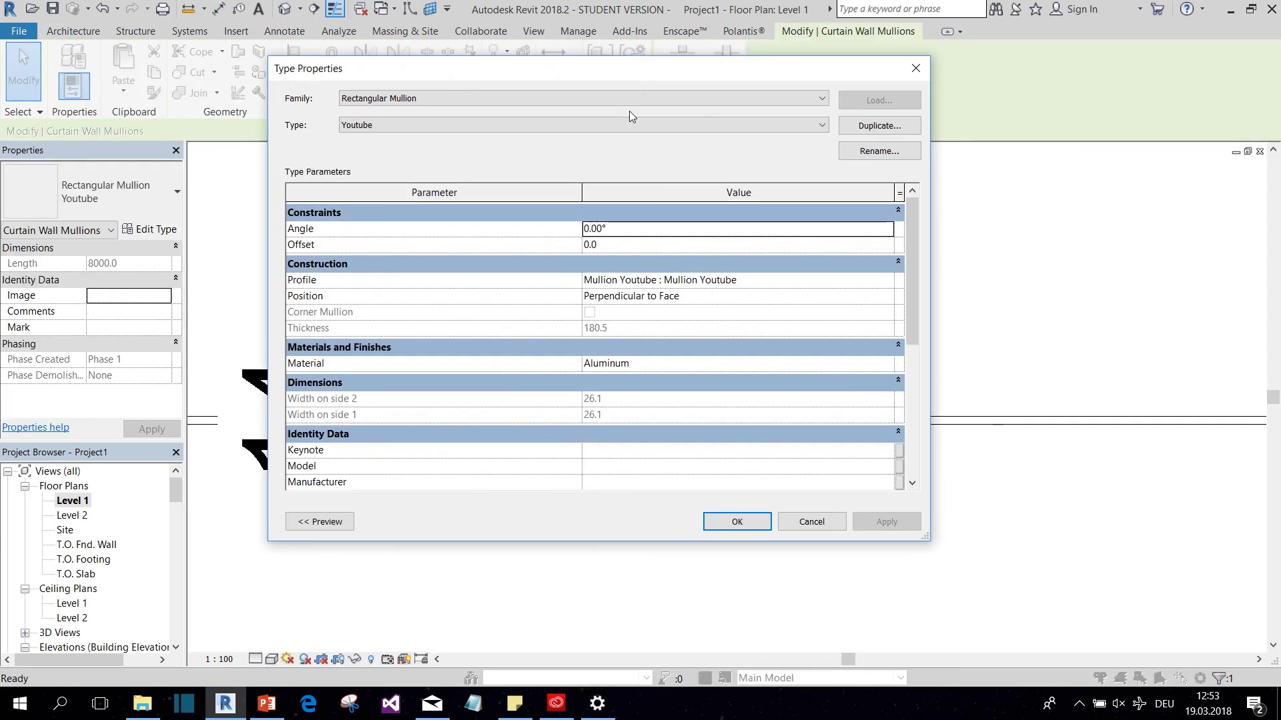
click(615, 245)
text(14)
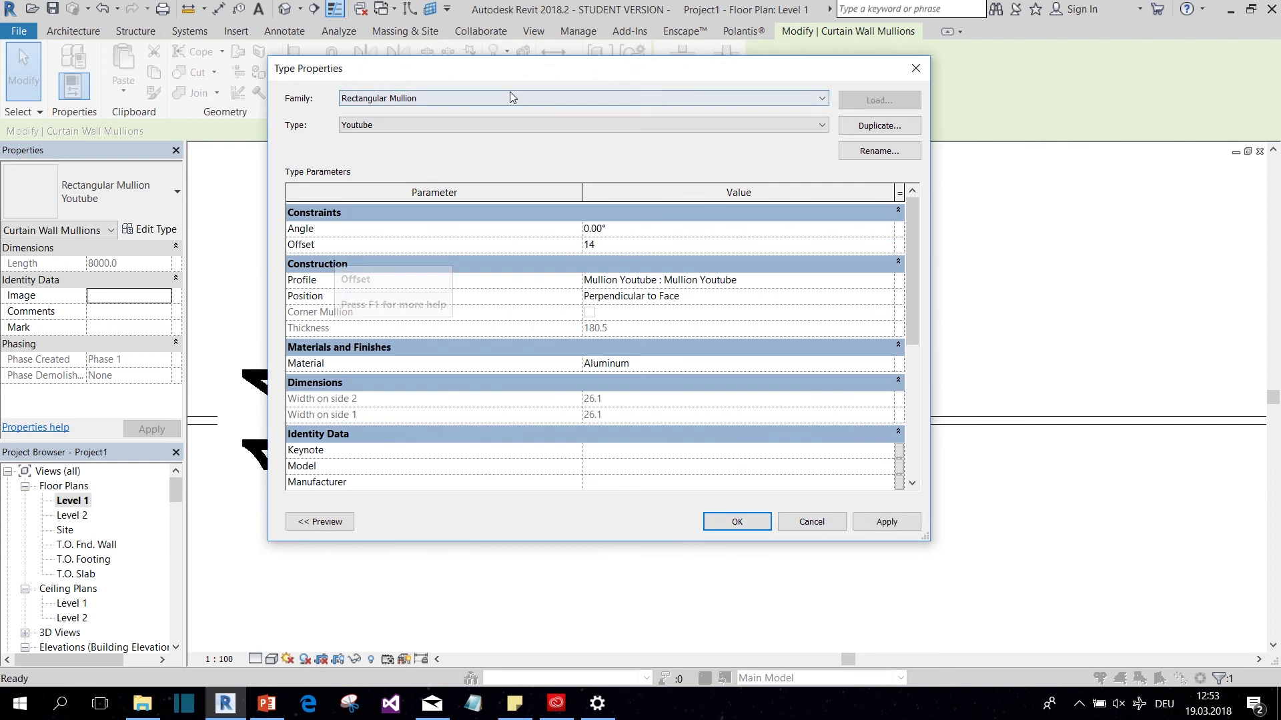
drag(485, 71, 794, 65)
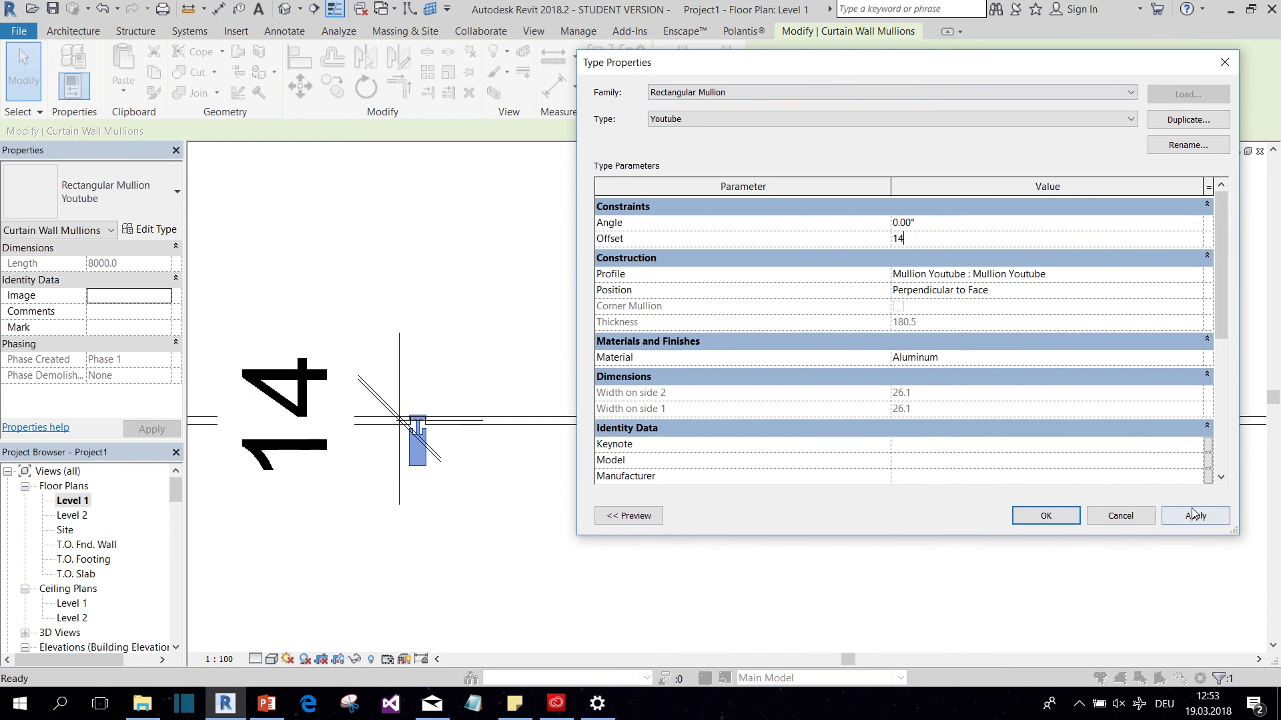
click(1186, 516)
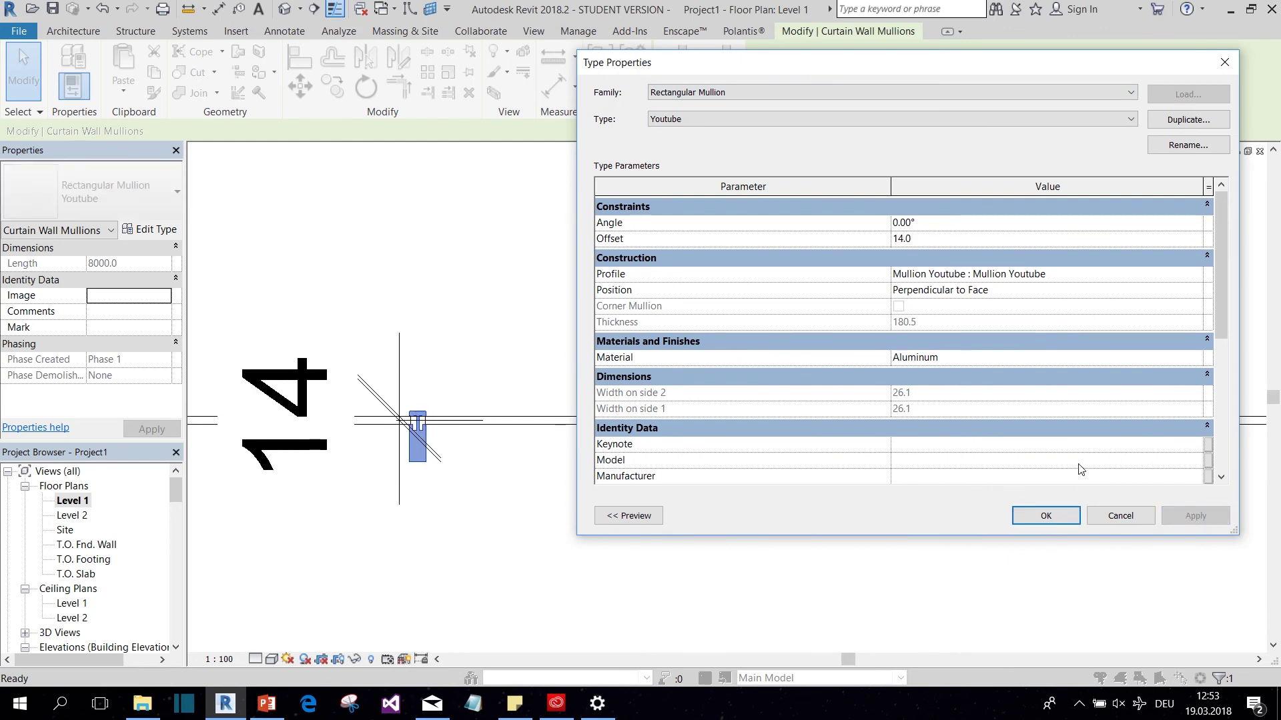
click(1045, 516)
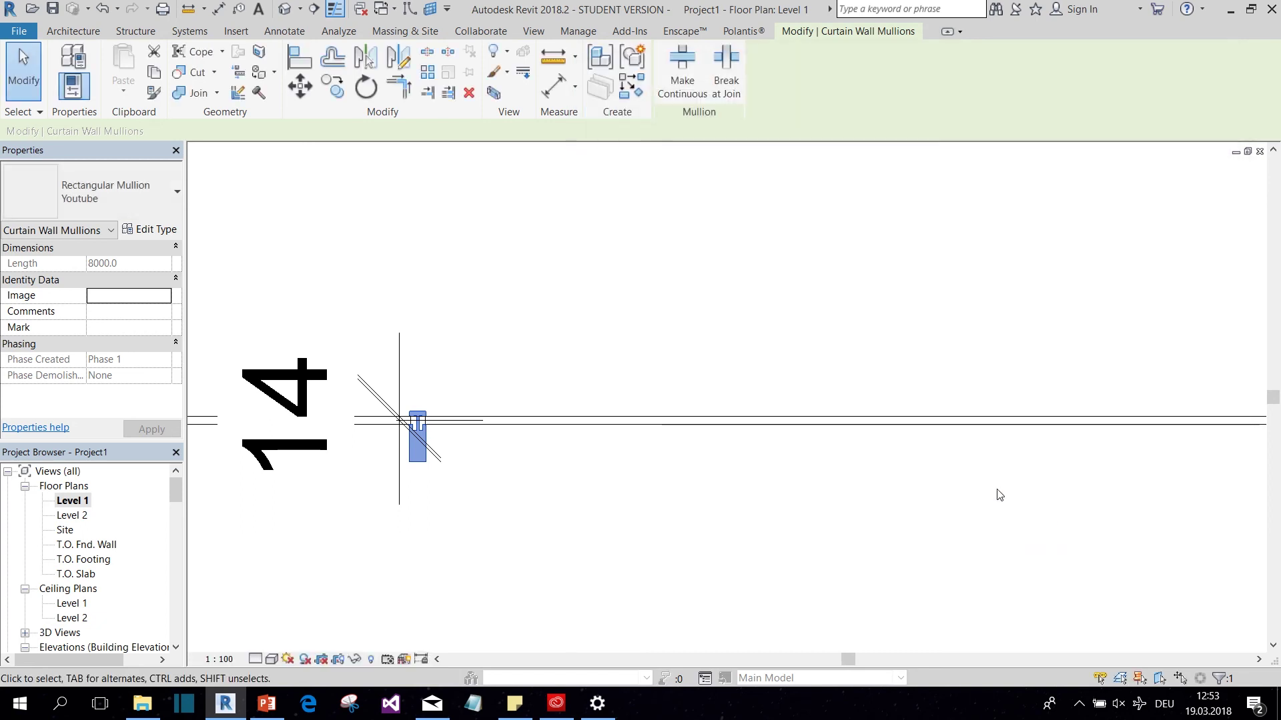
key(Escape)
click(400, 450)
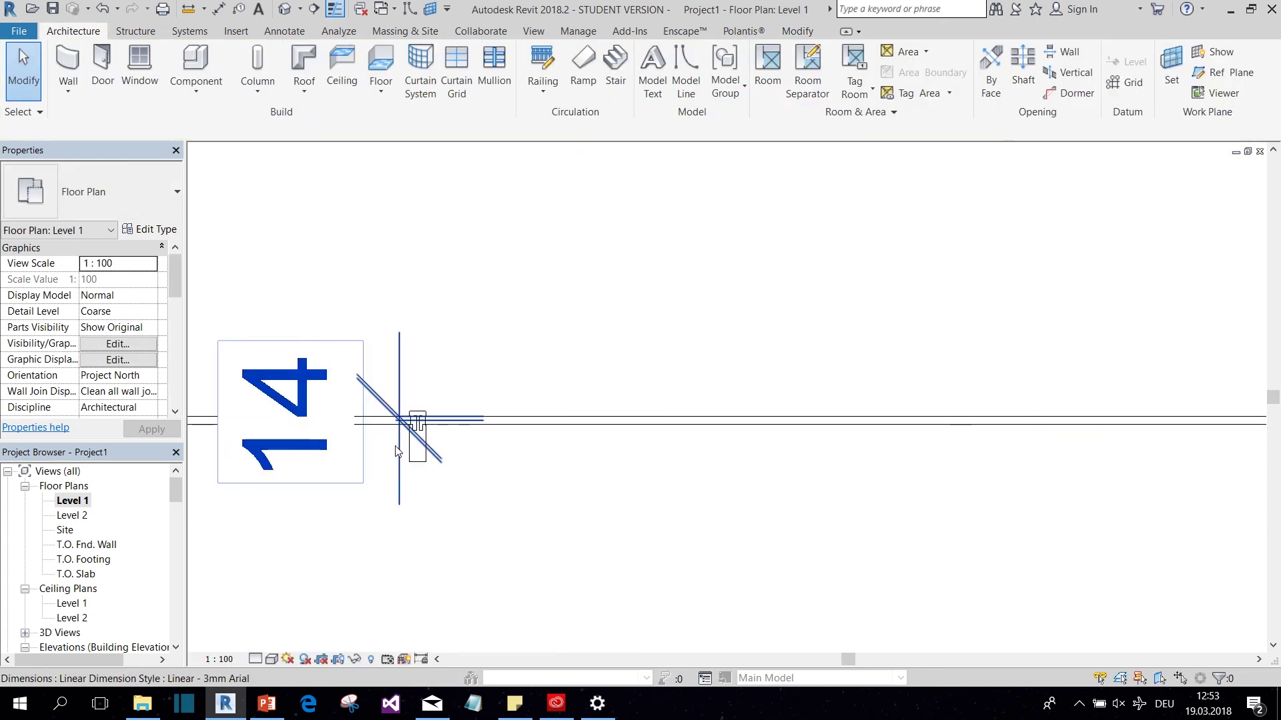
key(Delete)
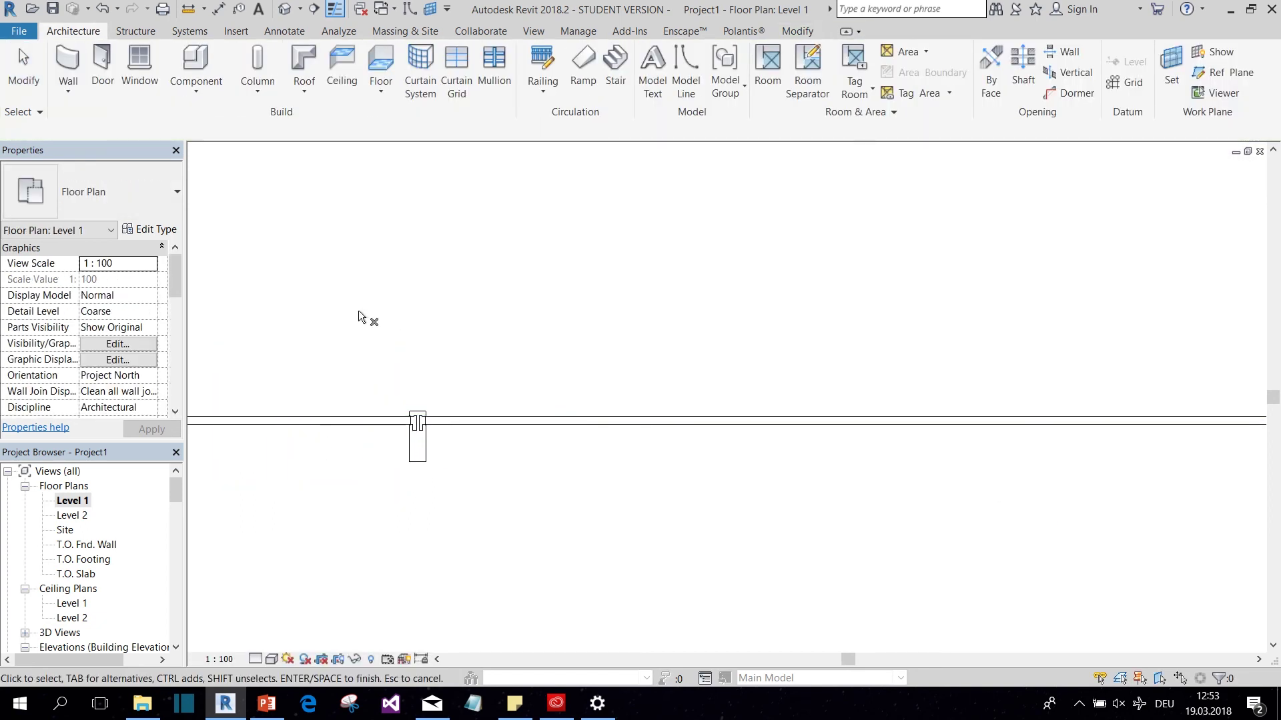
Switch to the default 3D view and set its visual style to Shaded.
click(284, 9)
scroll(460, 267, up, 6)
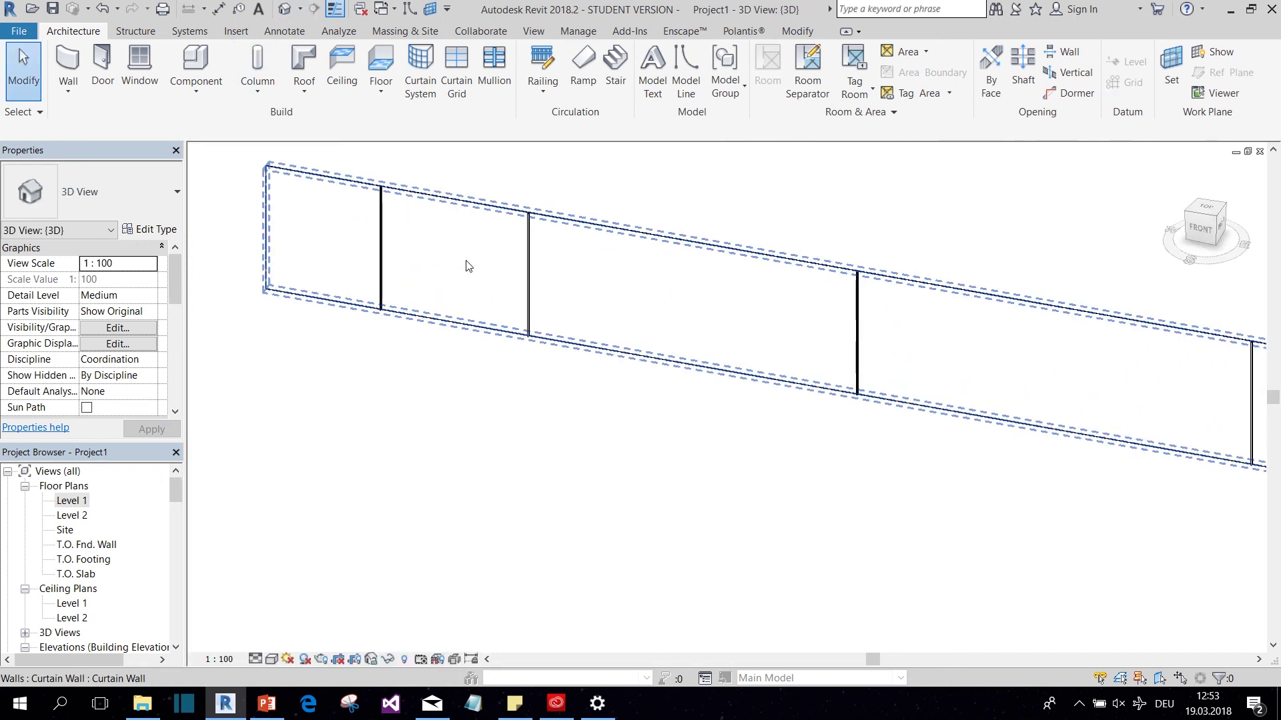
click(272, 659)
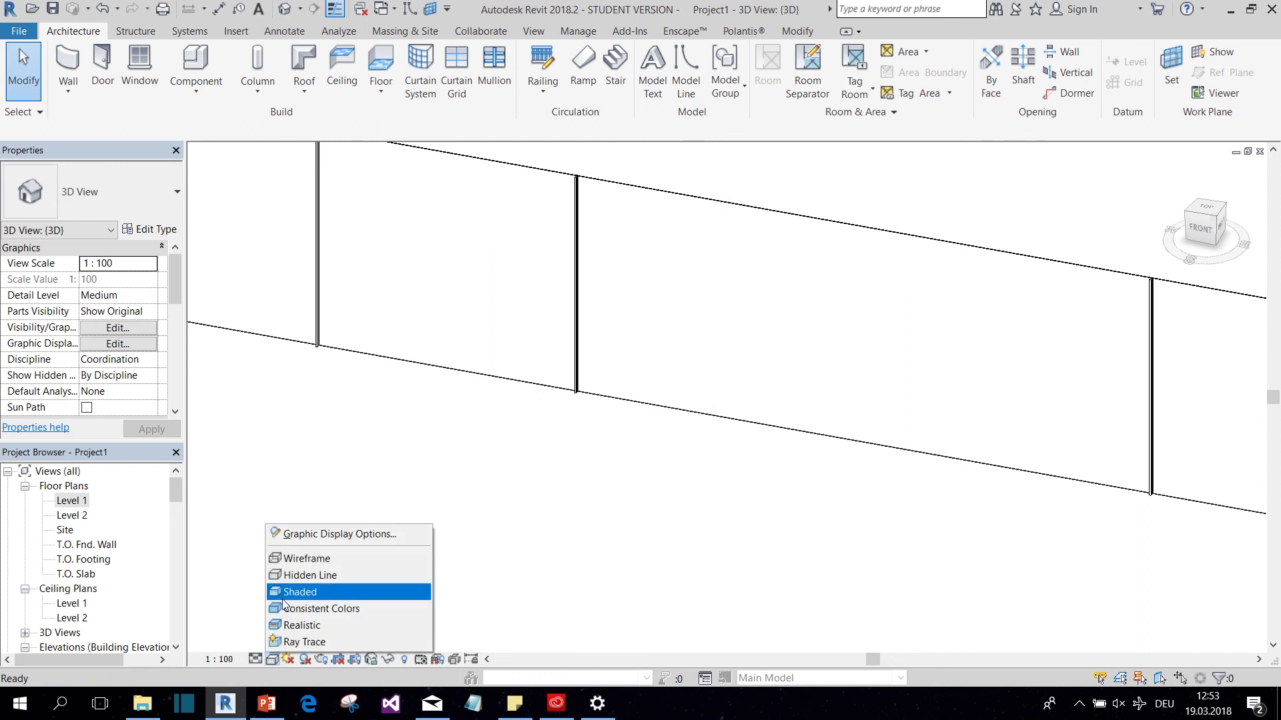
click(280, 591)
Orbit, pan and zoom in to view the custom mullion against the glazed panels.
scroll(467, 374, up, 4)
scroll(567, 252, up, 5)
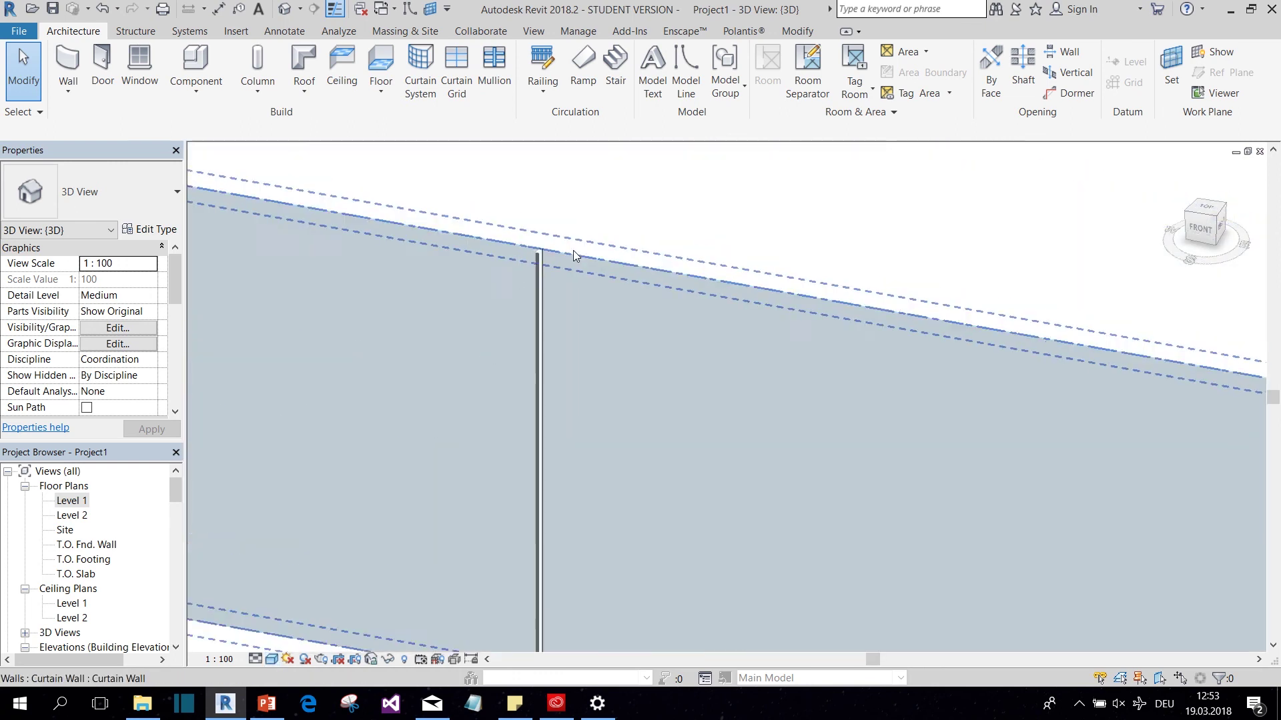
drag(1215, 230, 1134, 280)
middle_drag(734, 533, 661, 262)
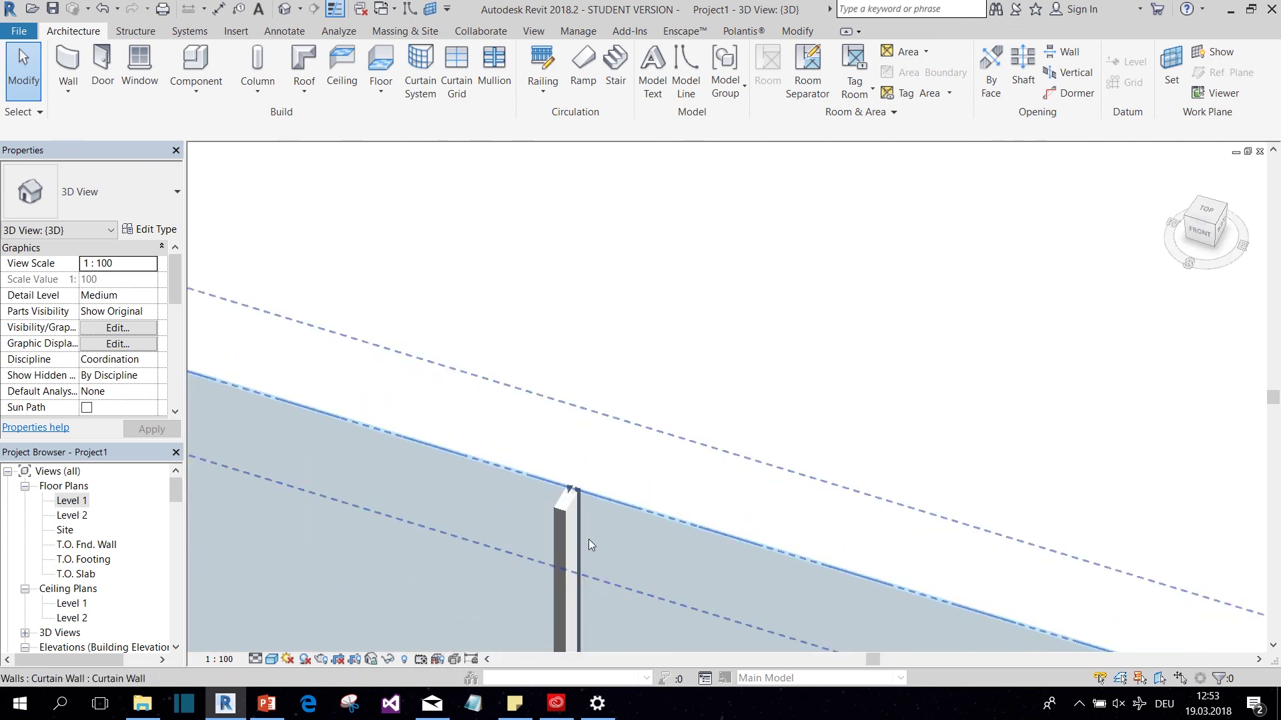
scroll(474, 521, up, 2)
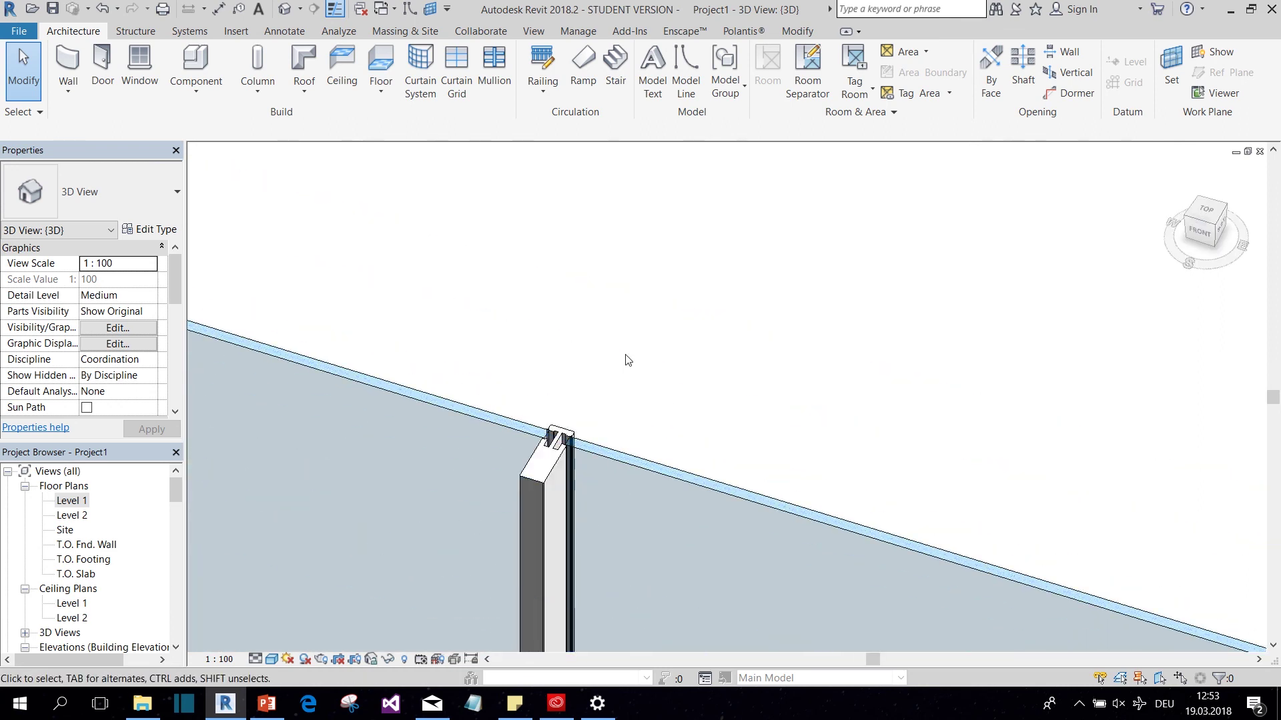